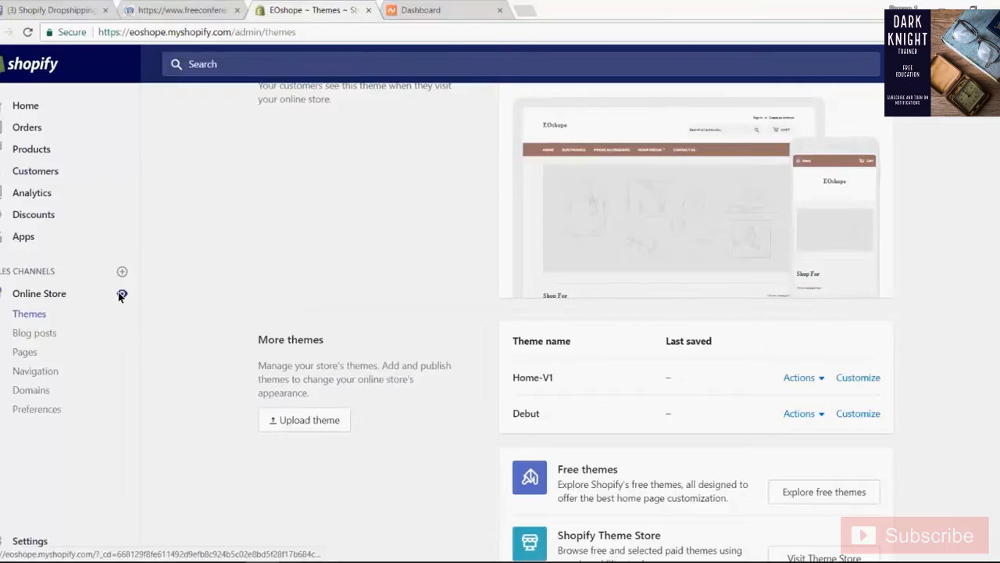
# - Open the live EOshope storefront from the admin and check its current web address and home page
pyautogui.click(121, 293)
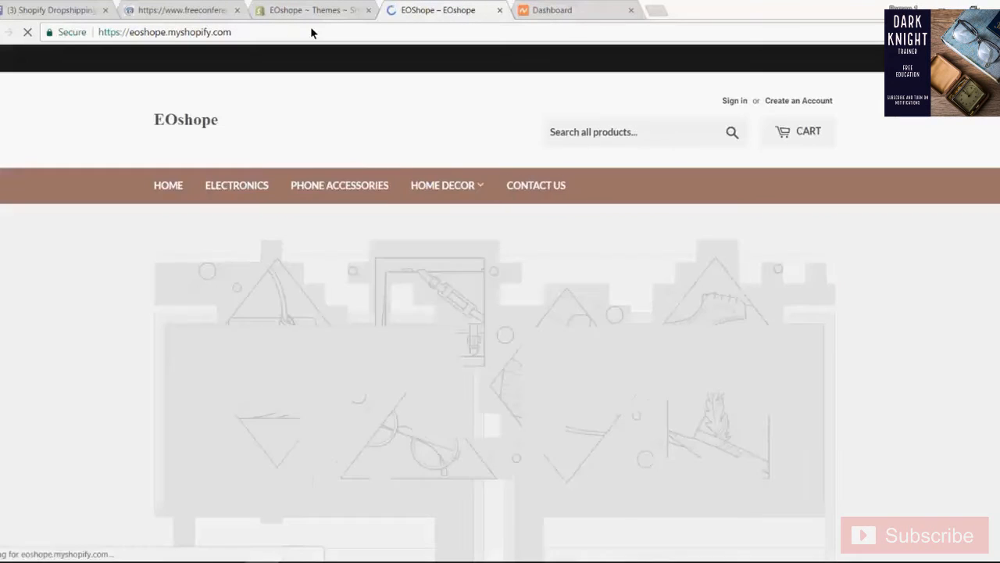
pyautogui.click(119, 34)
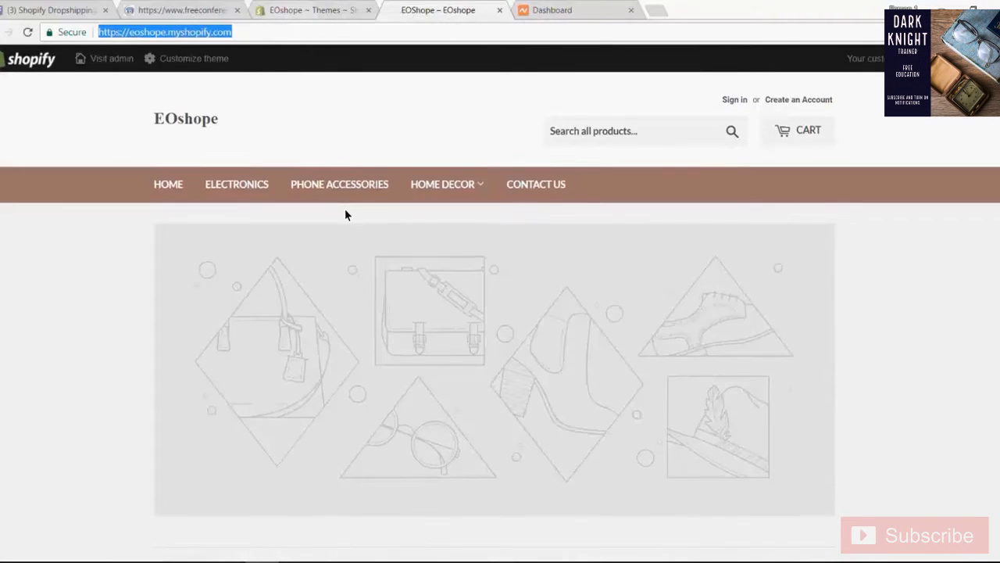
pyautogui.scroll(-5, 344, 208)
pyautogui.scroll(5, 336, 208)
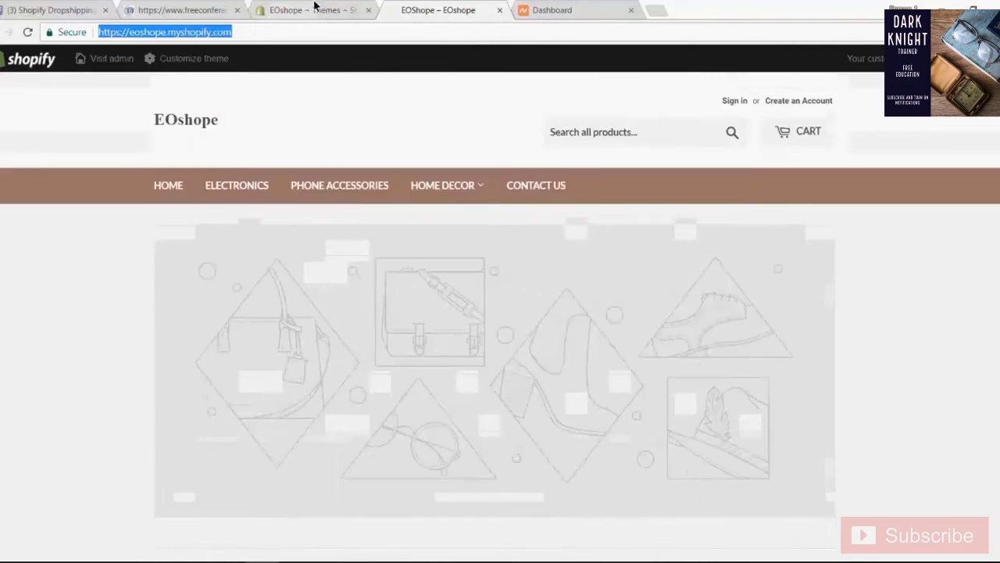
# - Return to the Shopify admin and open the online store's Domains settings, comparing them with the storefront's web address
pyautogui.click(314, 10)
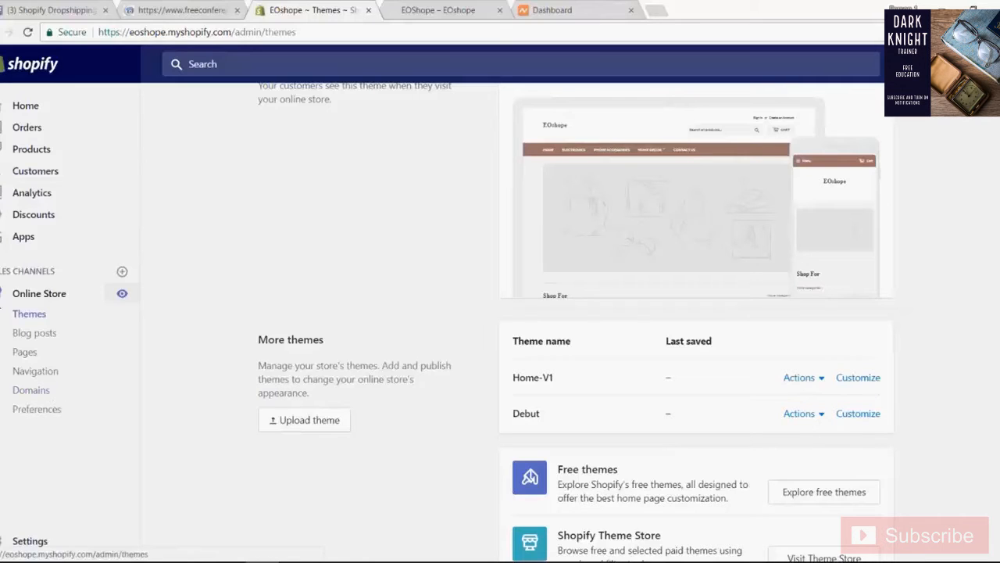
pyautogui.click(42, 389)
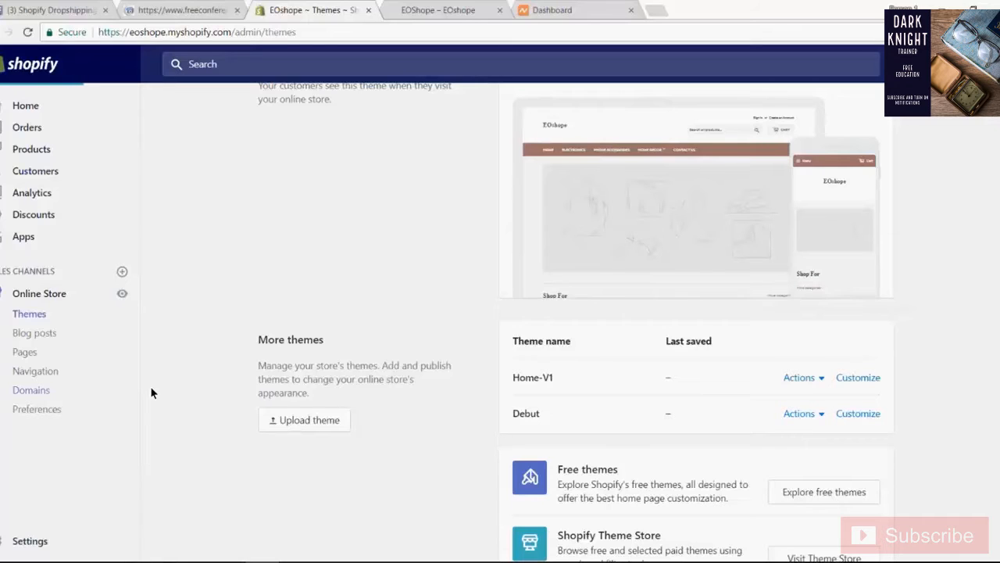
pyautogui.click(438, 10)
pyautogui.click(169, 32)
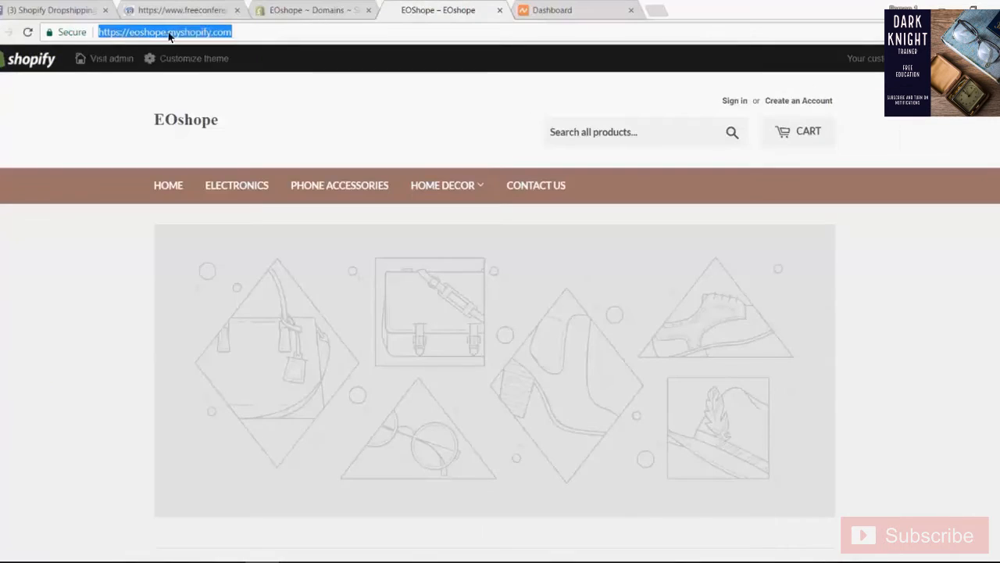
pyautogui.click(264, 33)
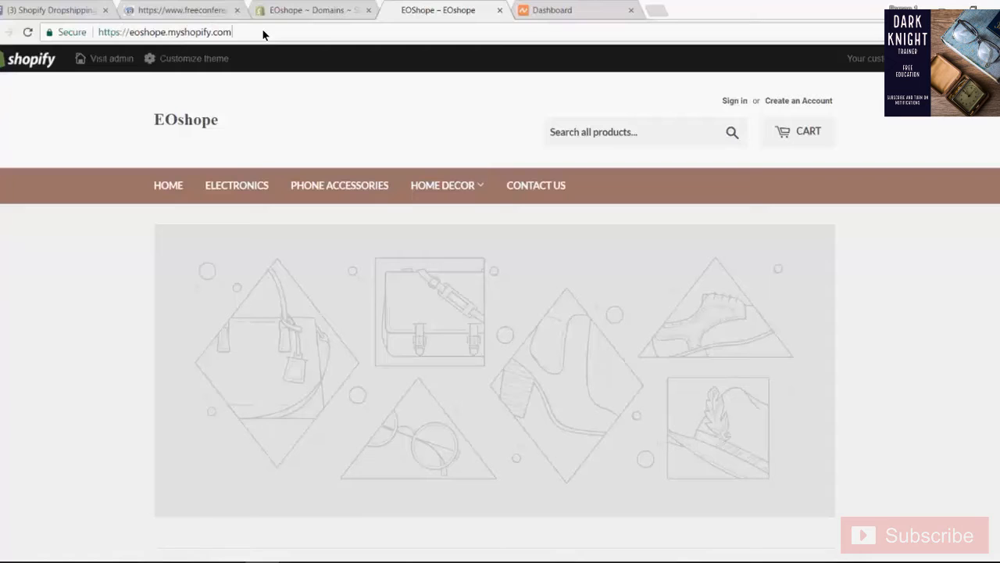
pyautogui.click(297, 8)
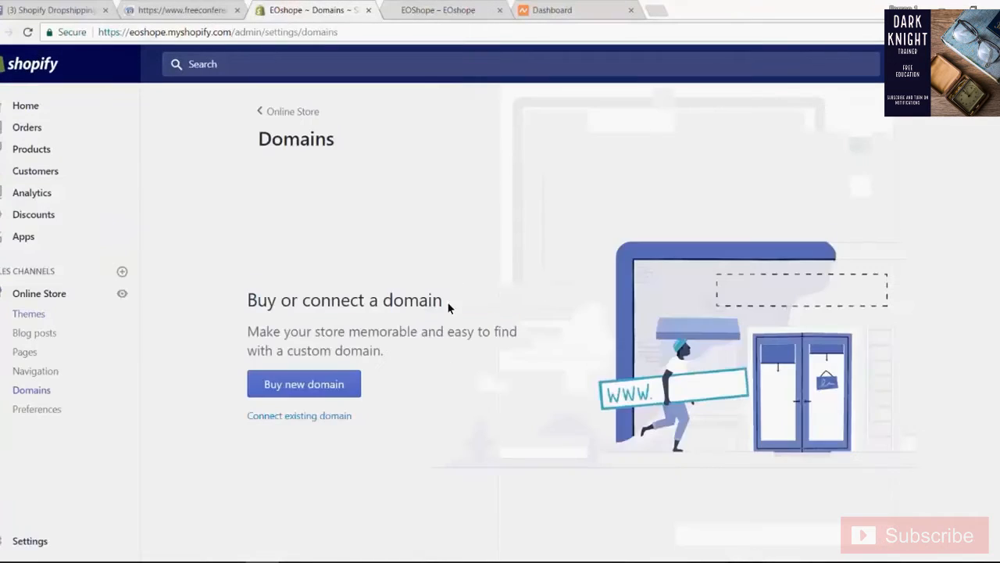
pyautogui.scroll(-1, 446, 307)
pyautogui.scroll(1, 443, 307)
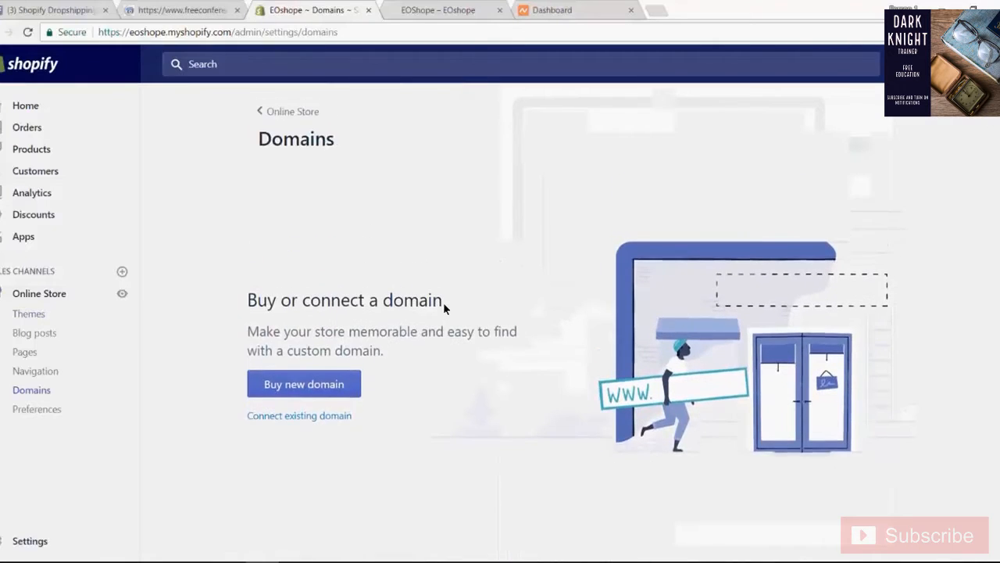
pyautogui.scroll(-1, 444, 305)
pyautogui.scroll(1, 441, 305)
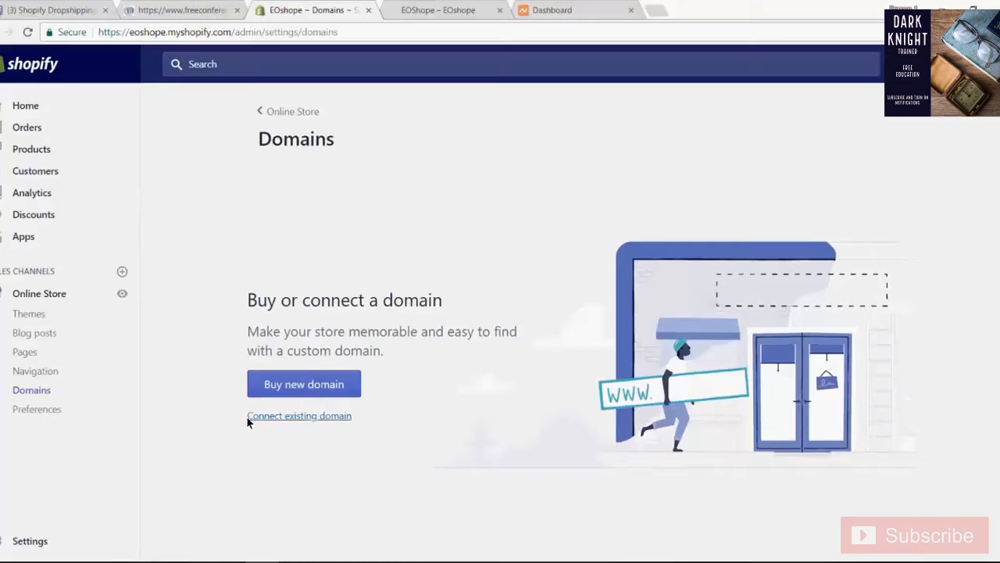
# - Try to connect an existing domain to the store, using seyic.us copied from the Namecheap dashboard
pyautogui.click(300, 417)
pyautogui.click(480, 242)
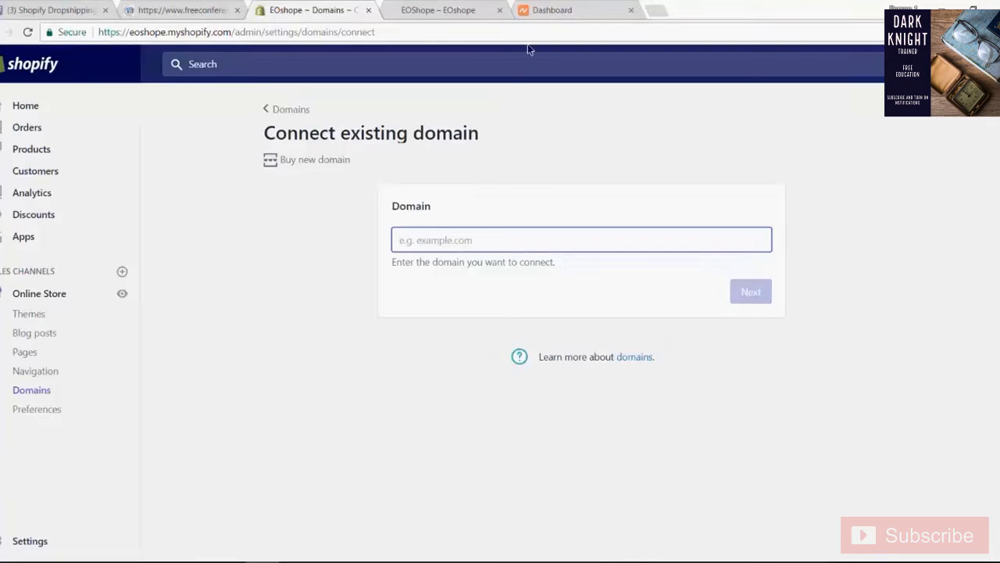
pyautogui.click(577, 9)
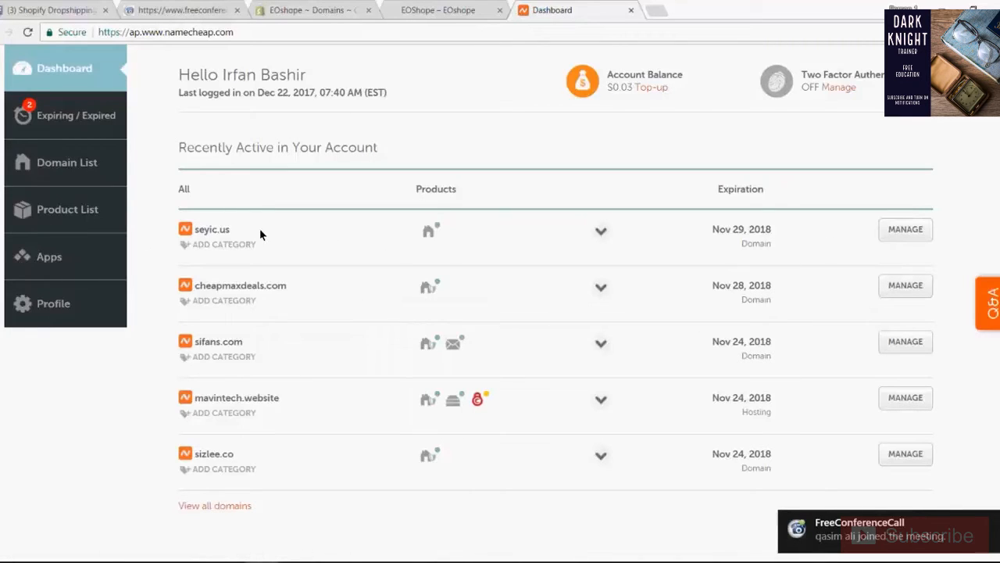
pyautogui.moveTo(197, 233); pyautogui.dragTo(257, 231)
pyautogui.hotkey('ctrl', 'c')
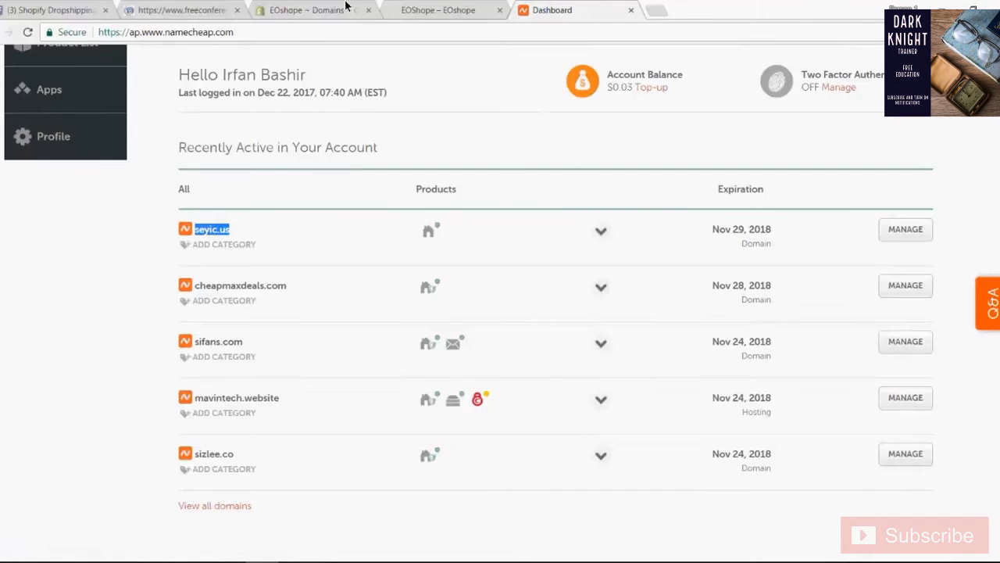
pyautogui.click(281, 8)
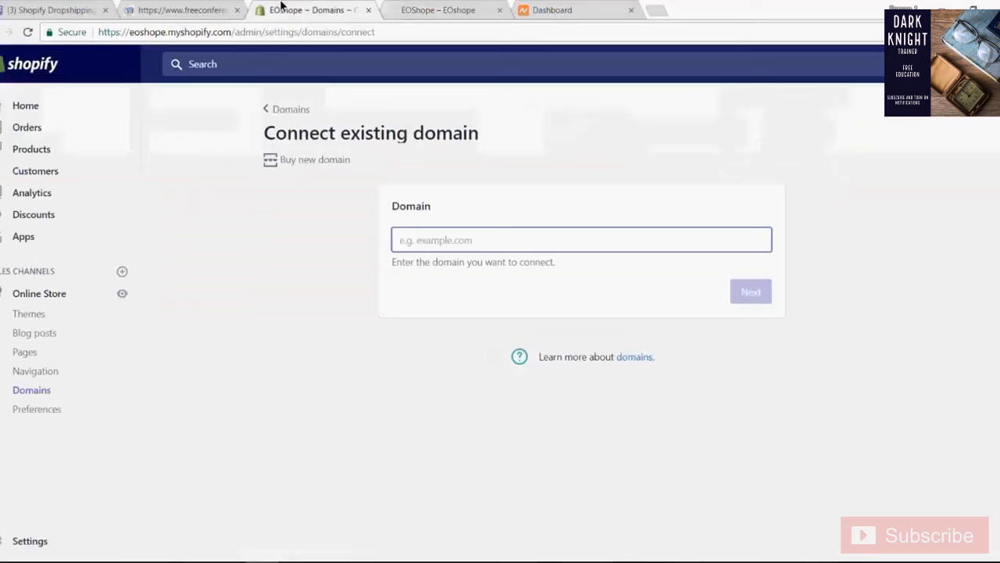
pyautogui.click(508, 241)
pyautogui.hotkey('ctrl', 'v')
pyautogui.click(477, 279)
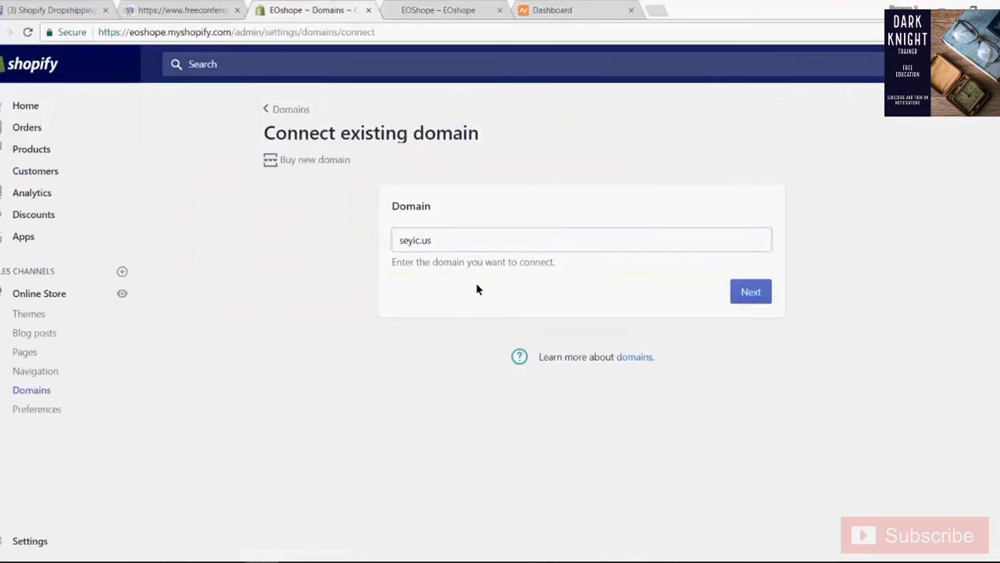
pyautogui.click(737, 295)
# - Switch to the Namecheap dashboard and open the management page of the domain seyic.us
pyautogui.click(426, 10)
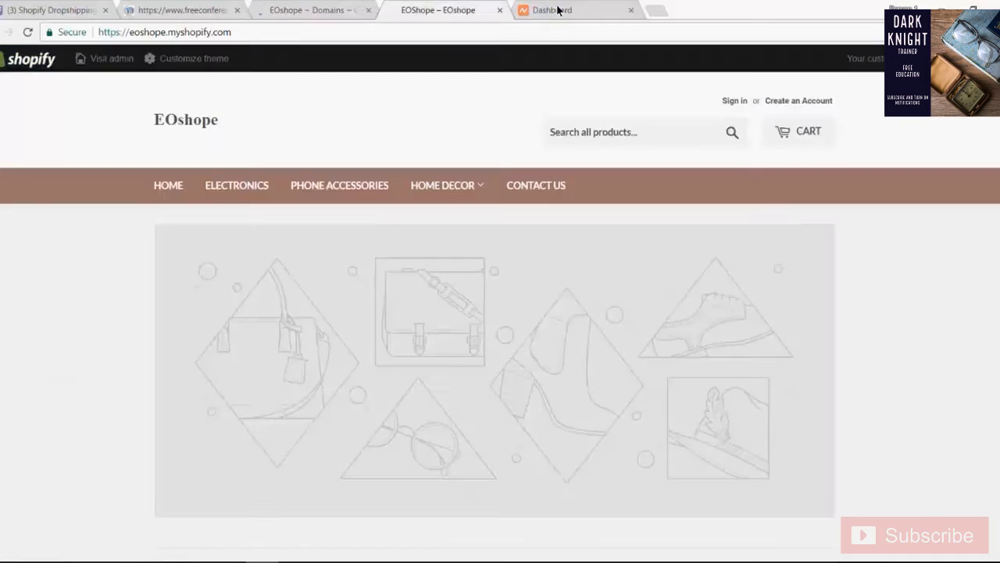
pyautogui.click(556, 9)
pyautogui.click(897, 229)
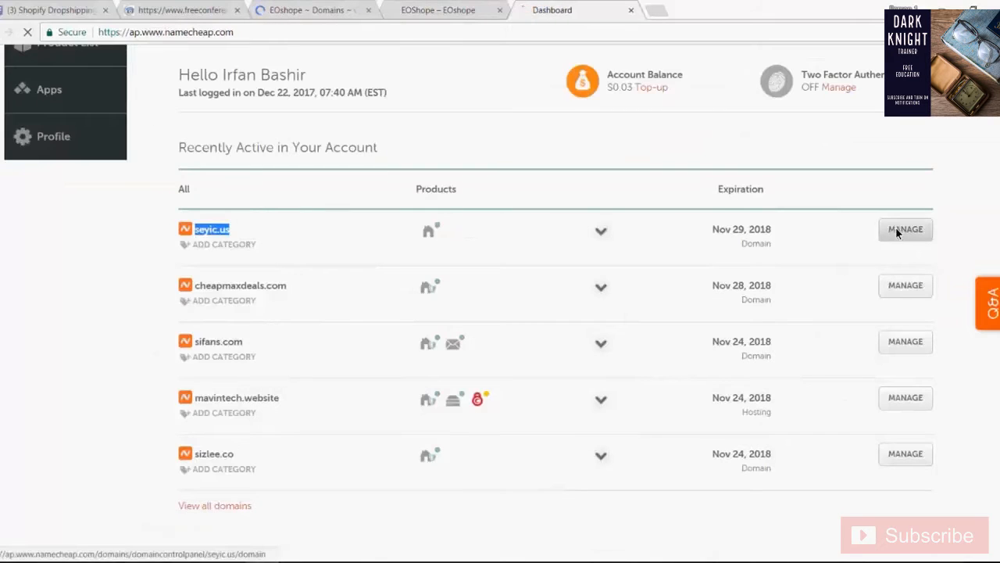
pyautogui.click(310, 8)
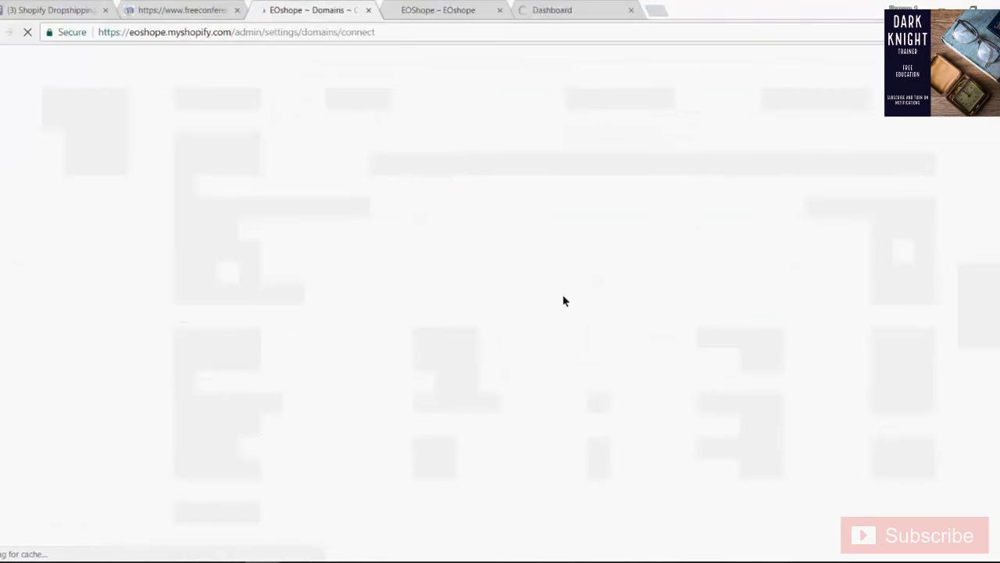
pyautogui.click(440, 7)
pyautogui.click(329, 7)
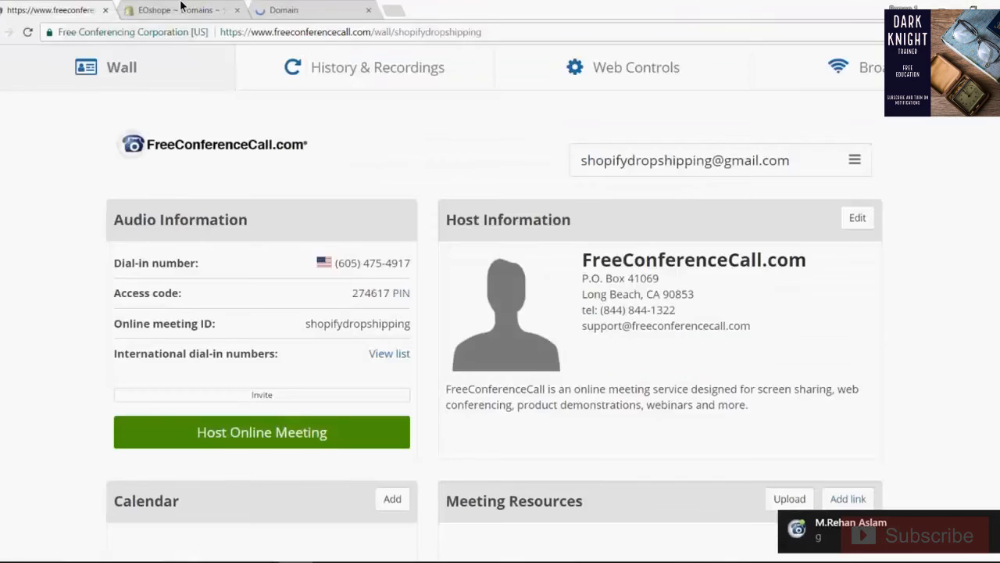
# - In the Shopify admin, submit seyic.us as the existing domain to connect, copying the name from its Namecheap details page
pyautogui.click(180, 7)
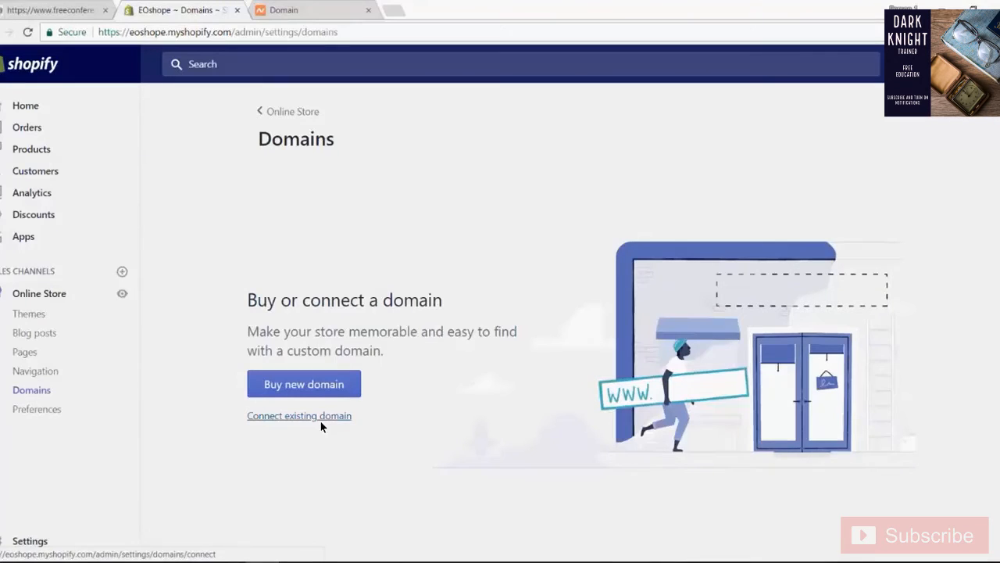
pyautogui.click(320, 421)
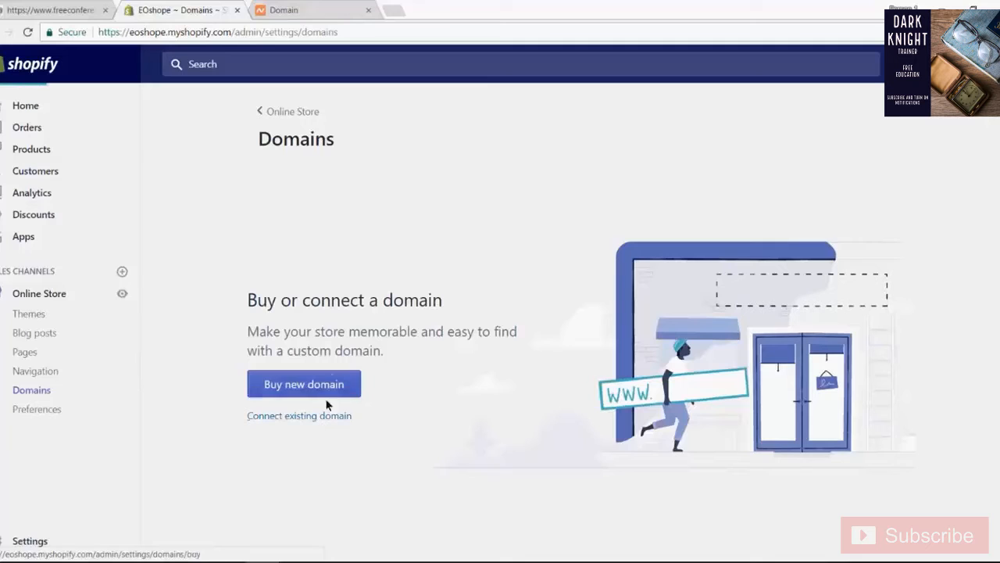
pyautogui.click(296, 8)
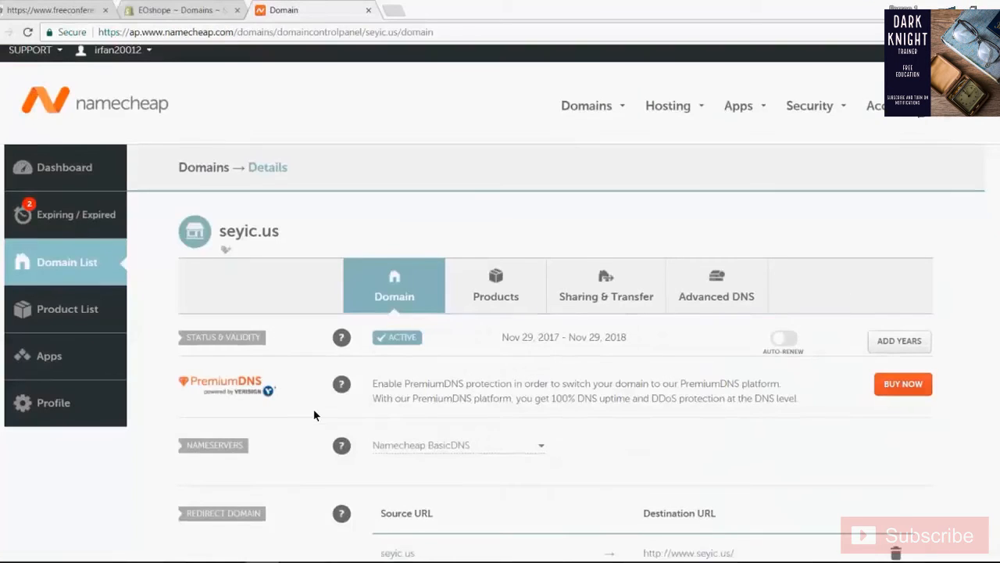
pyautogui.scroll(-2, 314, 408)
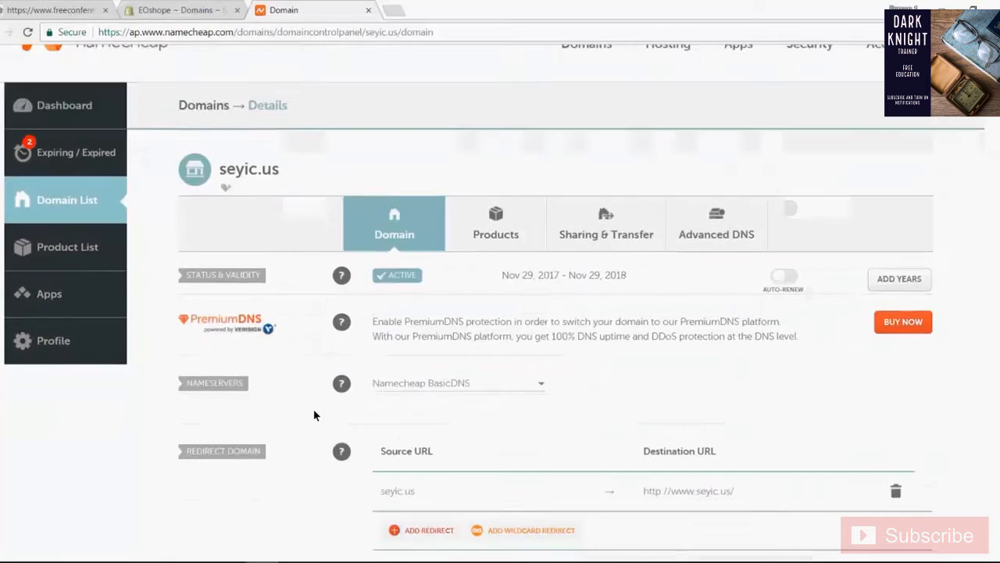
pyautogui.doubleClick(249, 169)
pyautogui.hotkey('ctrl', 'c')
pyautogui.click(186, 11)
pyautogui.click(554, 242)
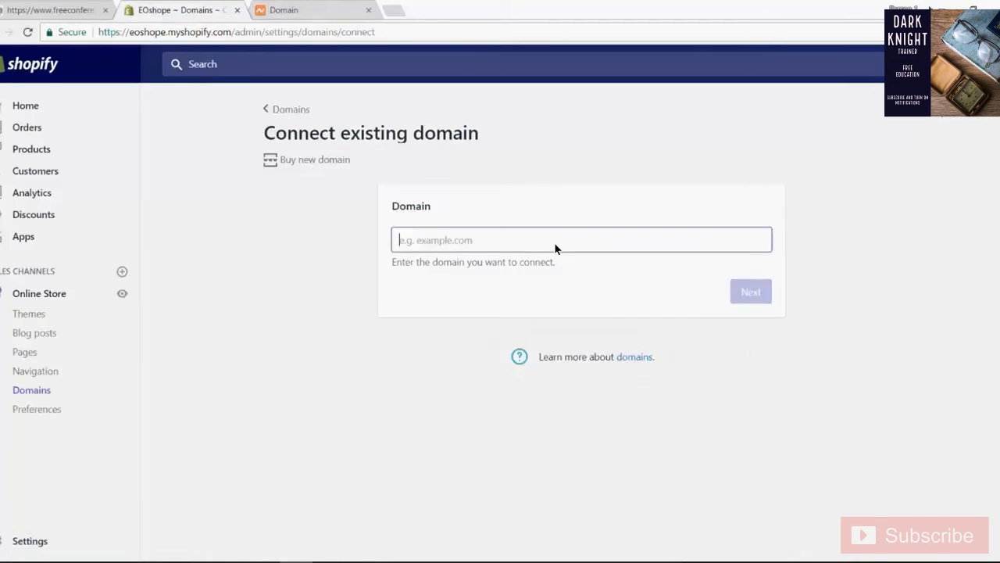
pyautogui.hotkey('ctrl', 'v')
pyautogui.click(743, 291)
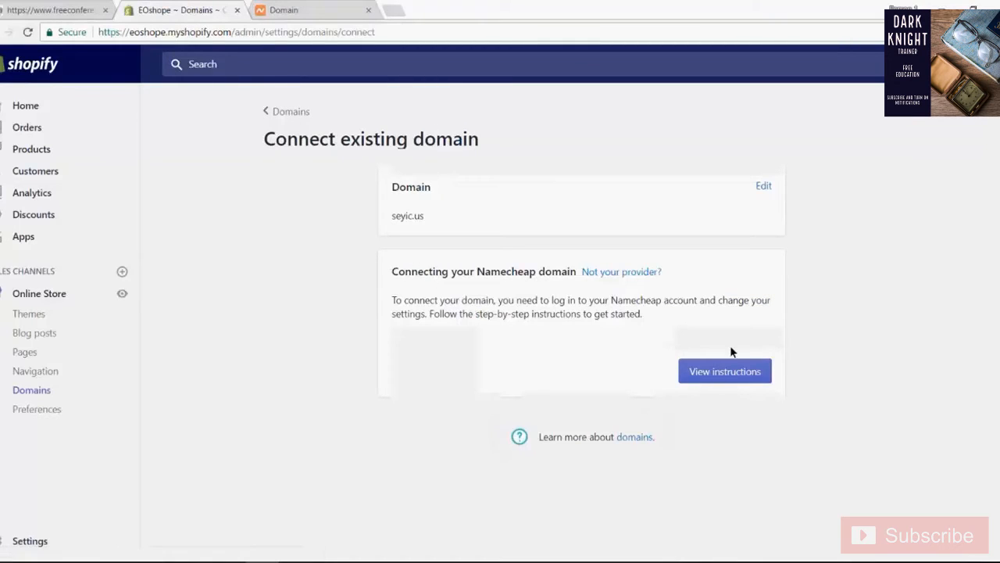
# - Open Shopify's instructions for connecting the Namecheap domain and read through steps 1 and 2
pyautogui.click(710, 370)
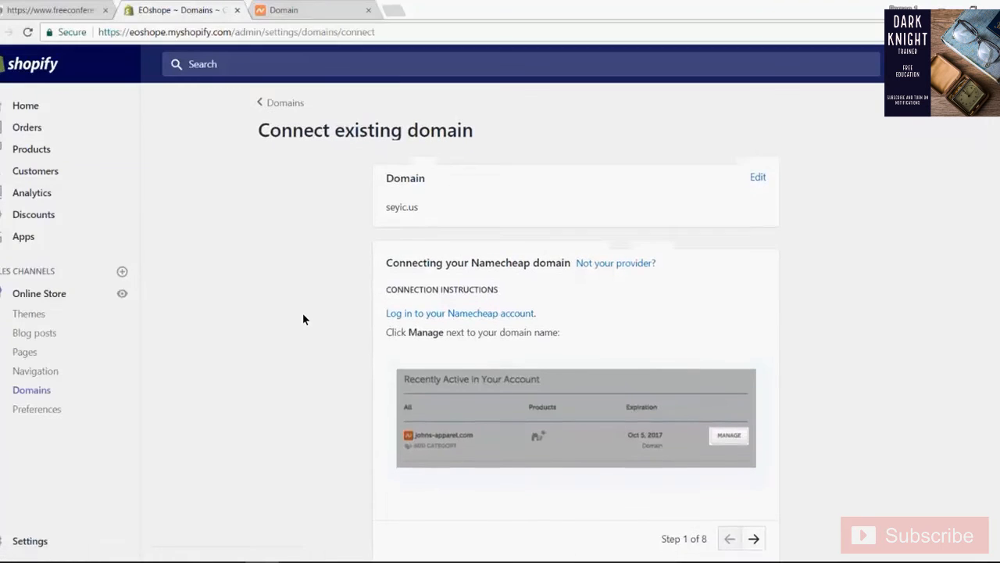
pyautogui.scroll(-1, 303, 318)
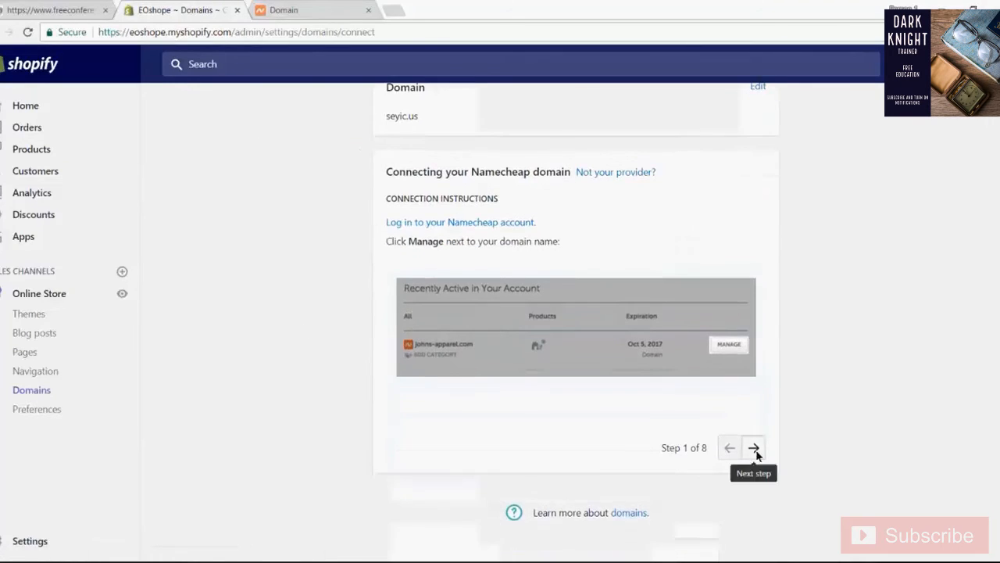
pyautogui.click(755, 386)
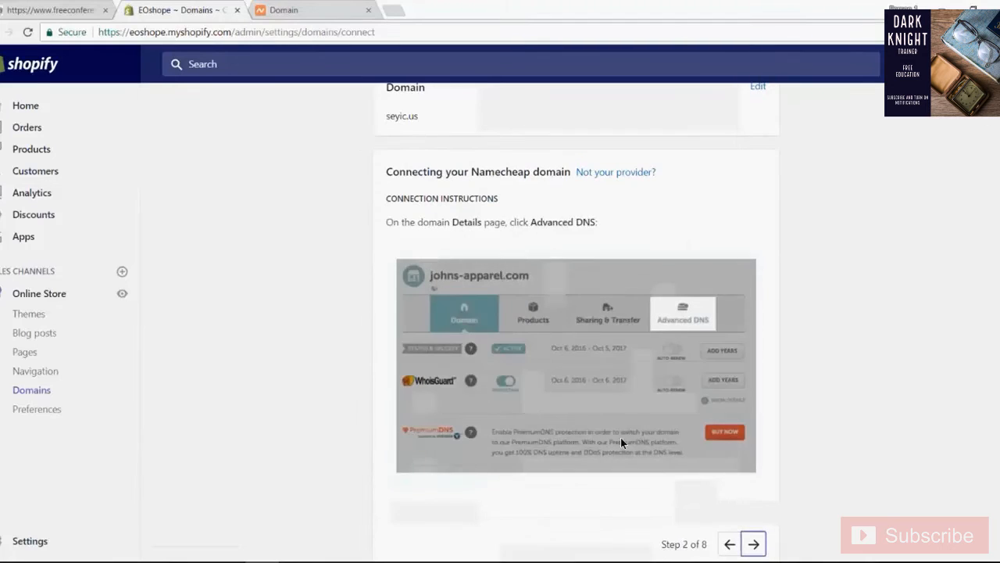
pyautogui.scroll(-1, 621, 438)
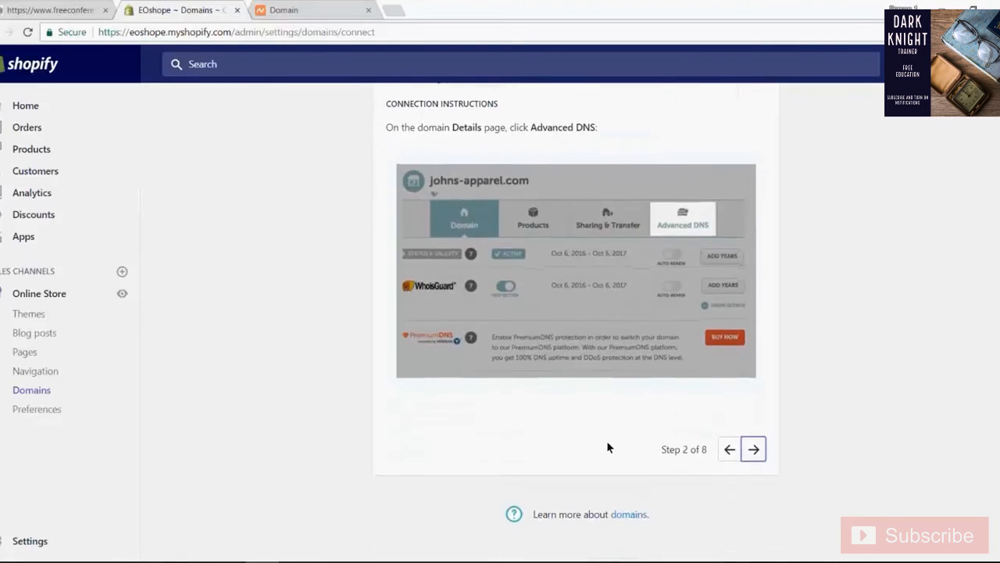
pyautogui.scroll(2, 606, 440)
pyautogui.scroll(-2, 605, 447)
pyautogui.scroll(2, 600, 444)
pyautogui.scroll(-2, 587, 422)
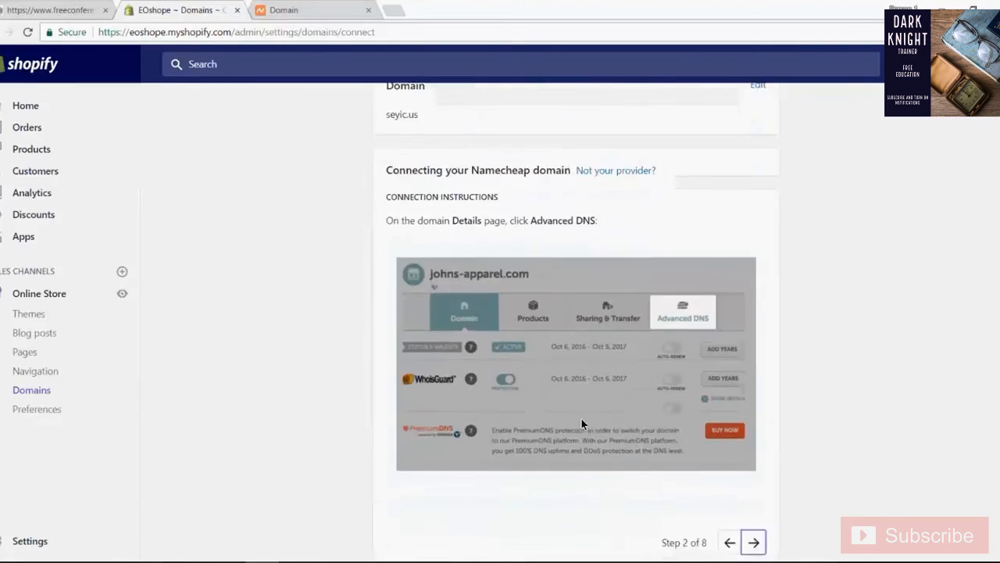
pyautogui.scroll(2, 577, 419)
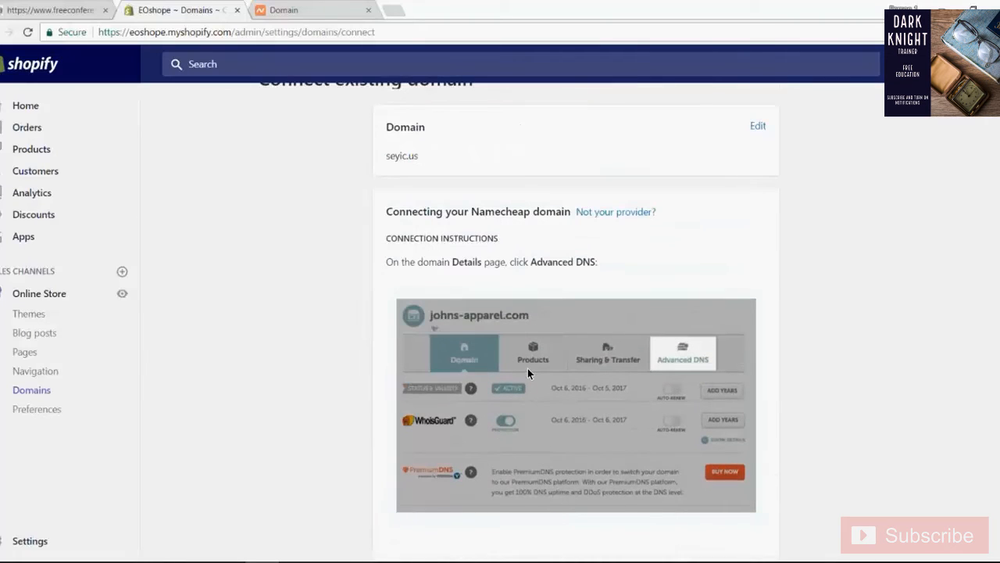
pyautogui.scroll(-1, 526, 363)
# - Switch to Namecheap and open the Advanced DNS settings of seyic.us
pyautogui.hotkey('ctrl', 'Tab')
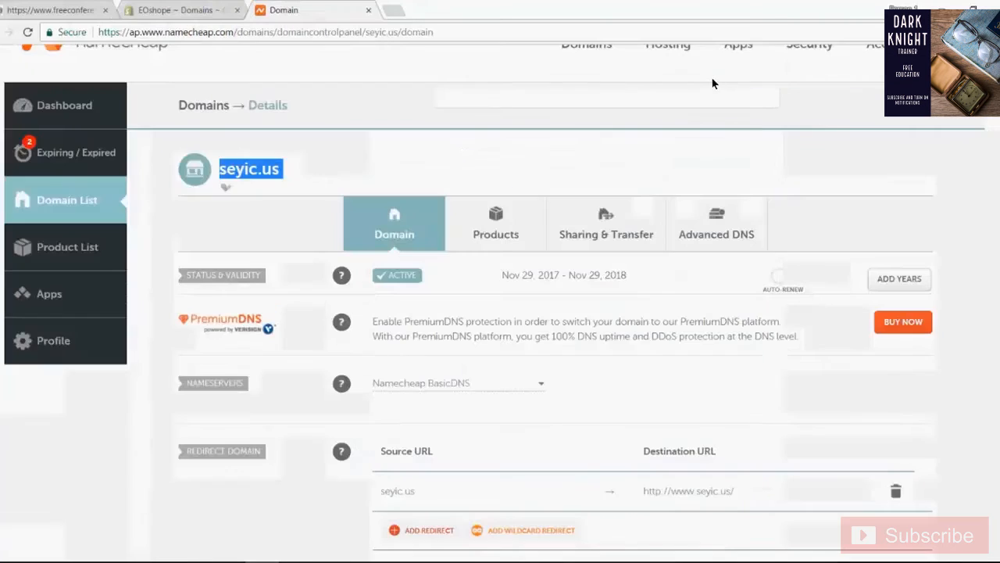
pyautogui.scroll(1, 712, 83)
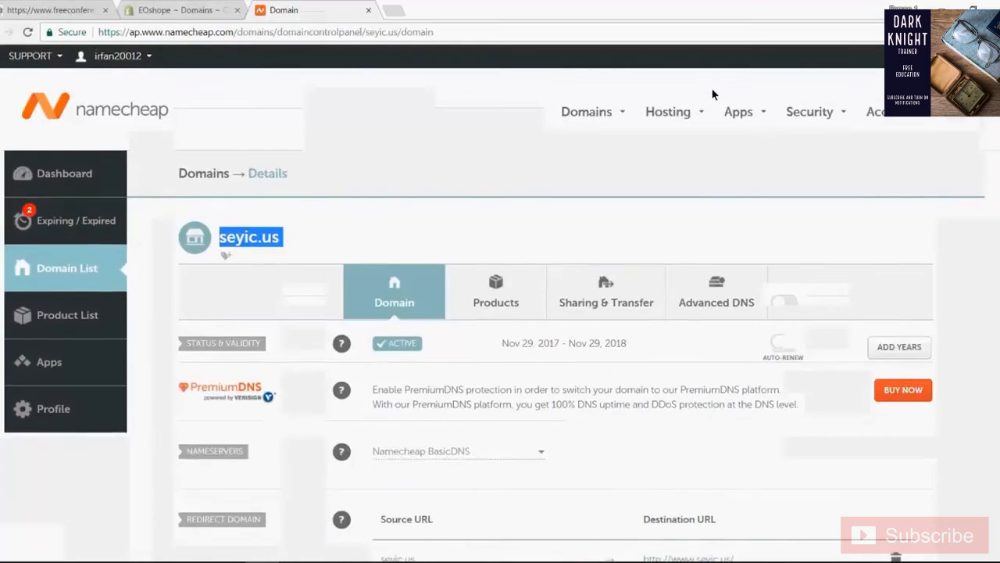
pyautogui.scroll(-4, 712, 93)
pyautogui.scroll(2, 712, 93)
pyautogui.click(715, 158)
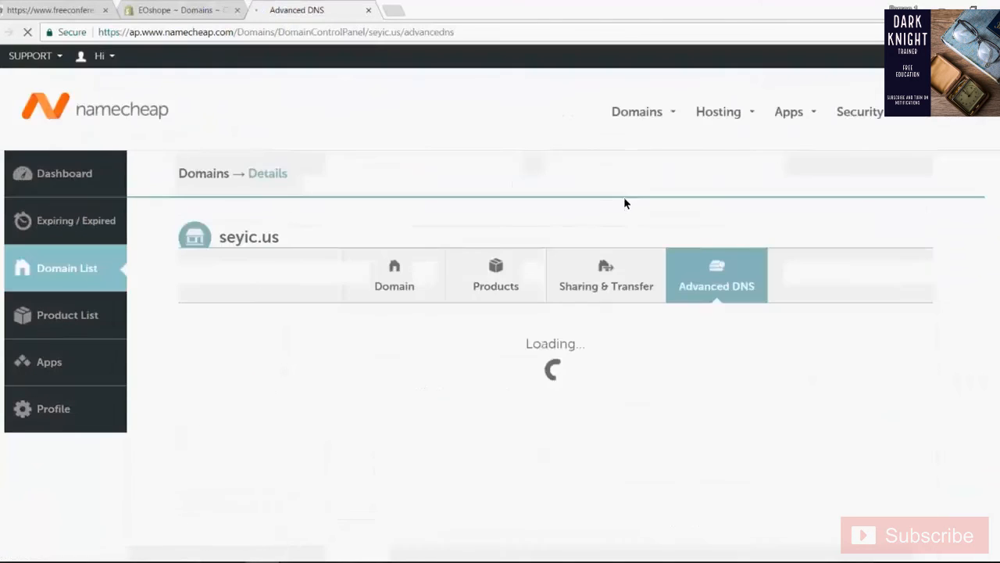
pyautogui.scroll(-1, 443, 304)
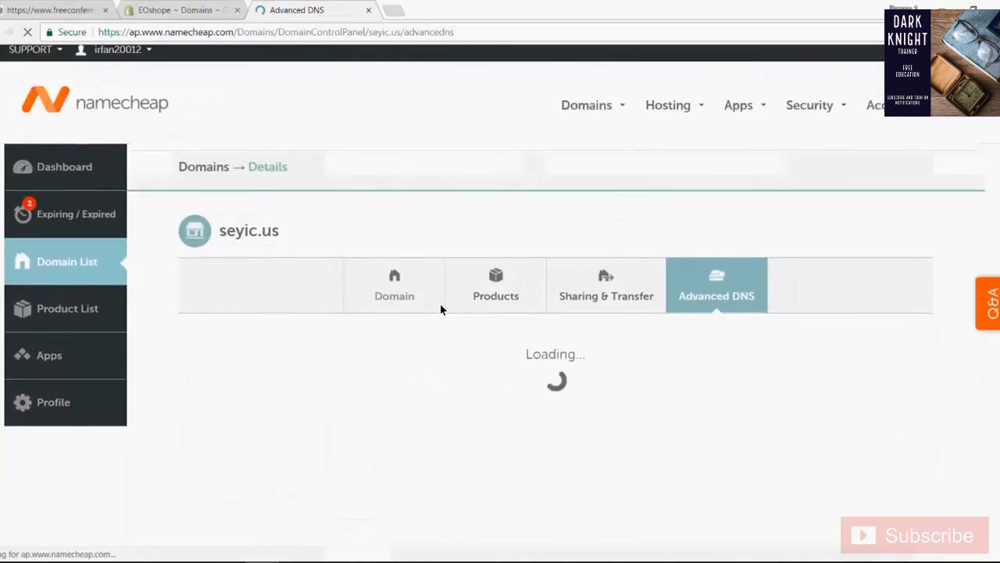
# - Read step 3 of Shopify's connection instructions and add a new host record to seyic.us in Namecheap
pyautogui.scroll(-1, 542, 134)
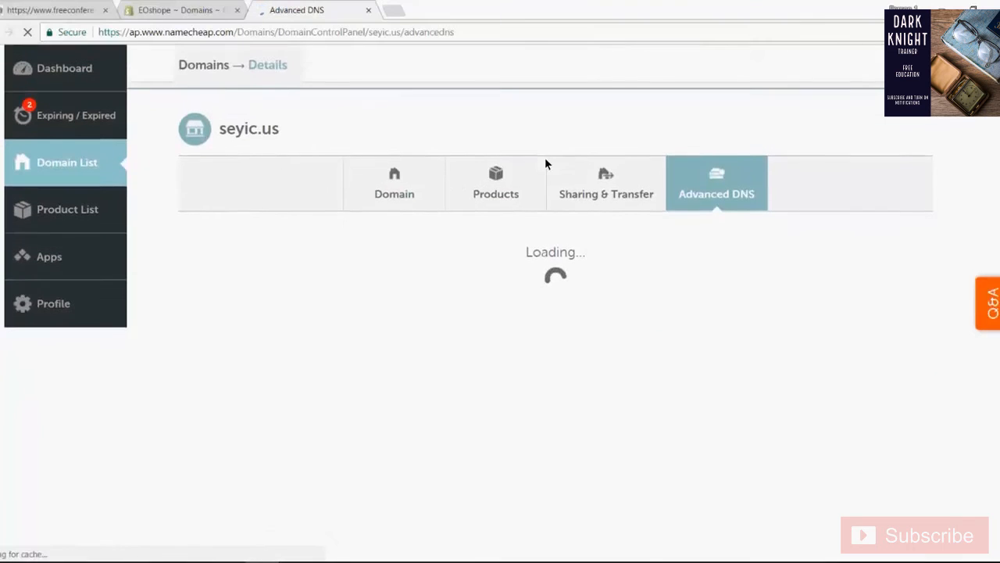
pyautogui.click(201, 9)
pyautogui.scroll(-1, 776, 438)
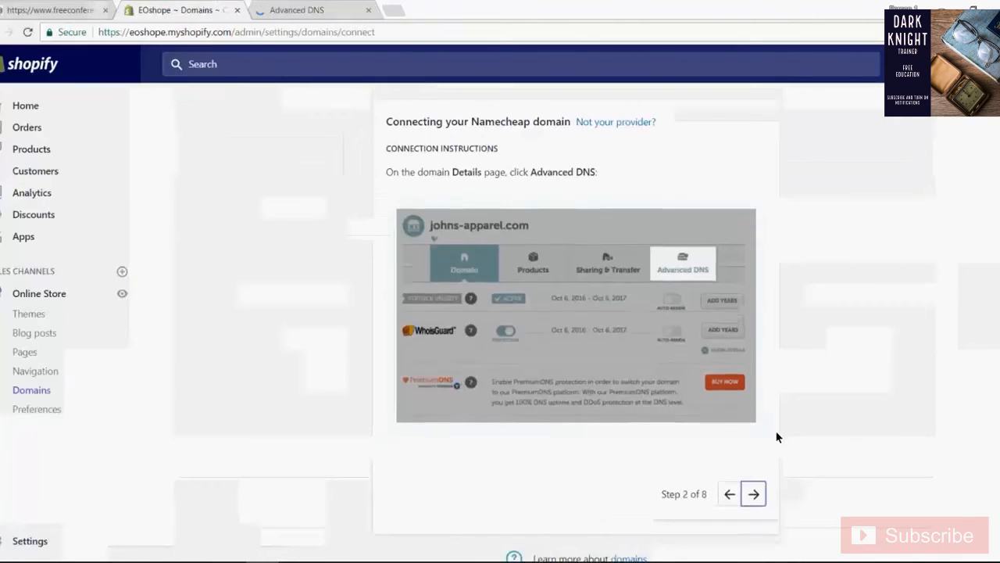
pyautogui.click(754, 448)
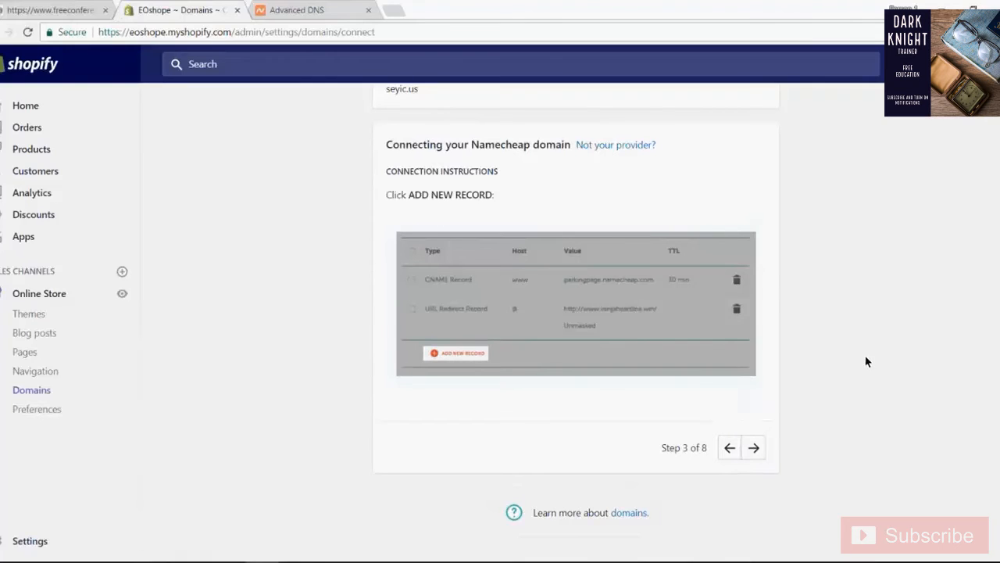
pyautogui.click(299, 7)
pyautogui.click(264, 415)
pyautogui.scroll(-3, 286, 422)
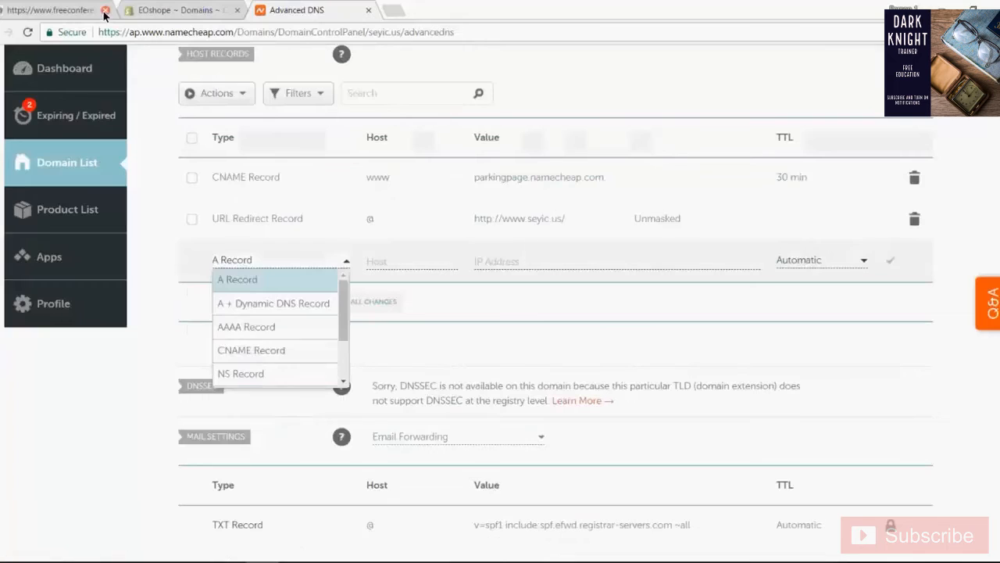
# - Following step 4 in Shopify, set the new Namecheap record's type to A Record and copy Shopify's IP address 23.227.38.32
pyautogui.click(157, 10)
pyautogui.click(754, 447)
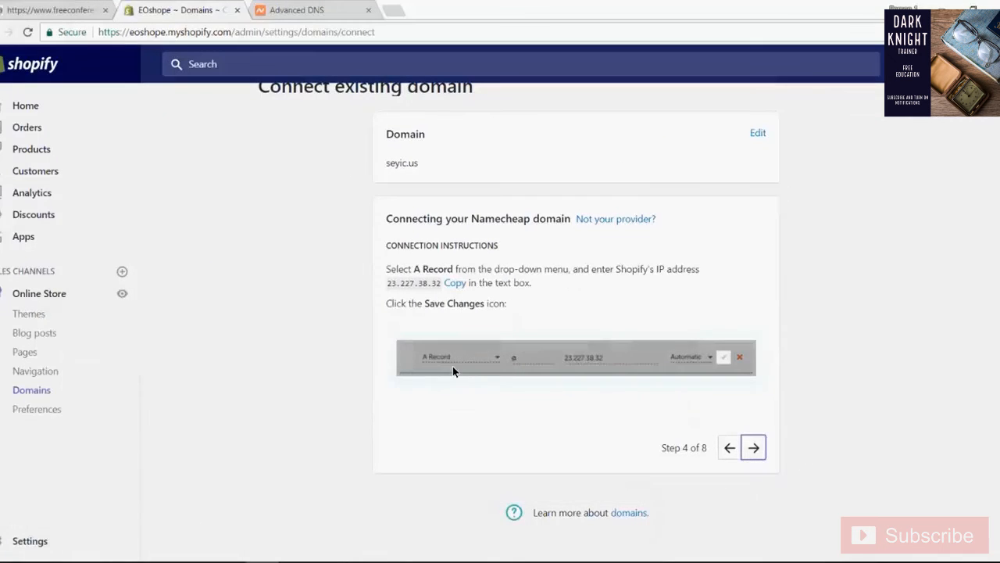
pyautogui.click(314, 8)
pyautogui.click(270, 285)
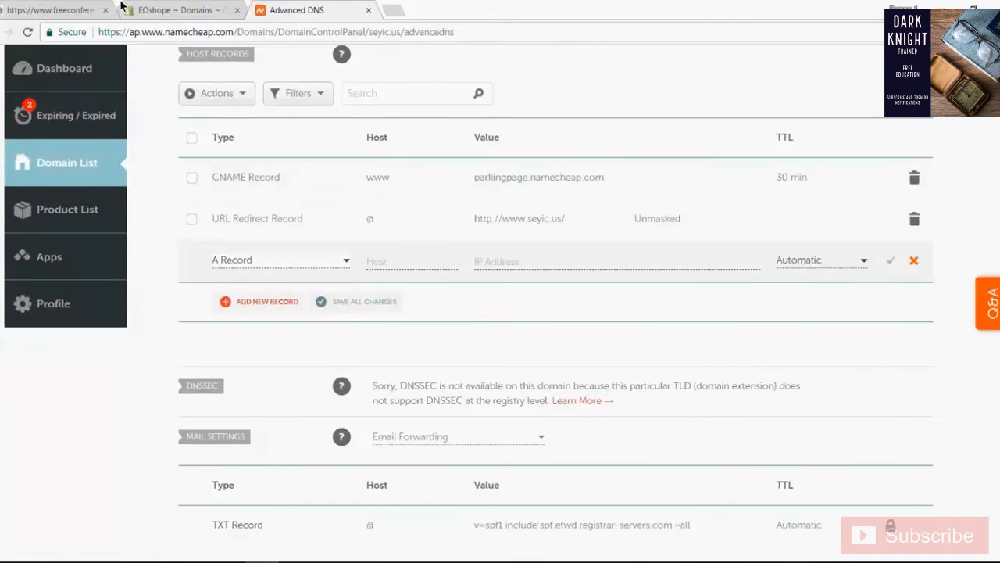
pyautogui.click(177, 9)
pyautogui.click(455, 283)
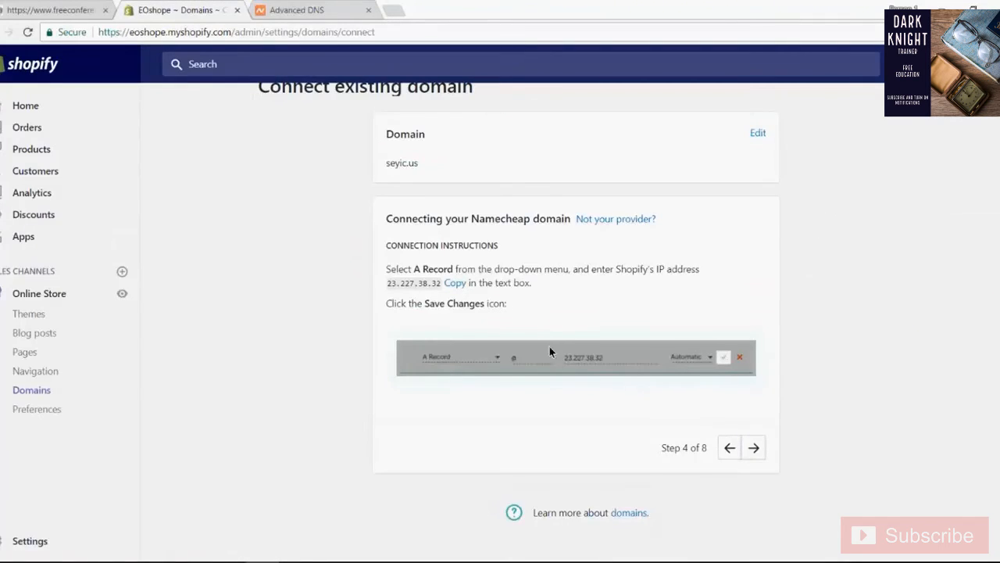
# - In Namecheap, give the new A record host @ and IP address 23.227.38.32, check it against Shopify's instructions, and save it
pyautogui.click(297, 9)
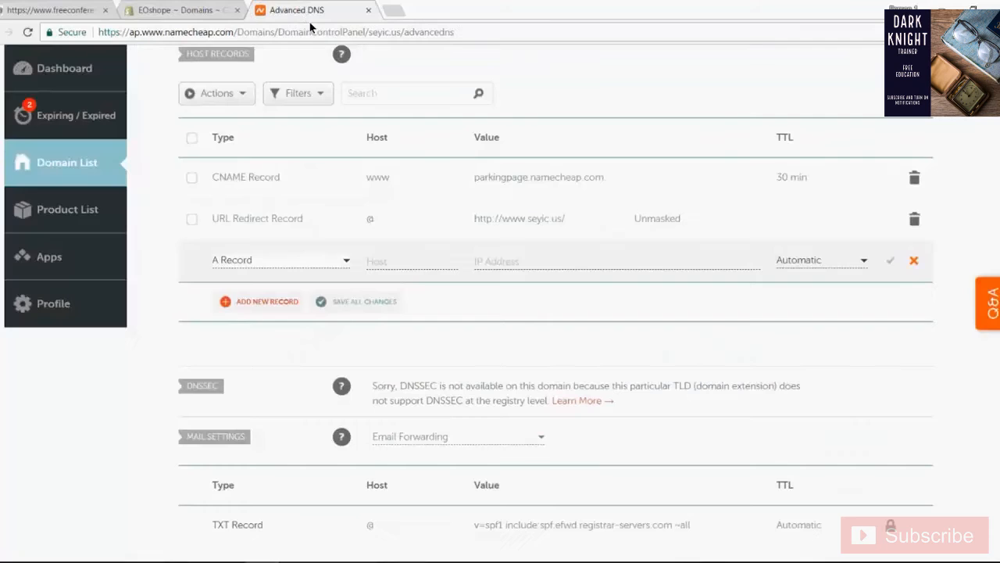
pyautogui.click(436, 270)
pyautogui.write('@')
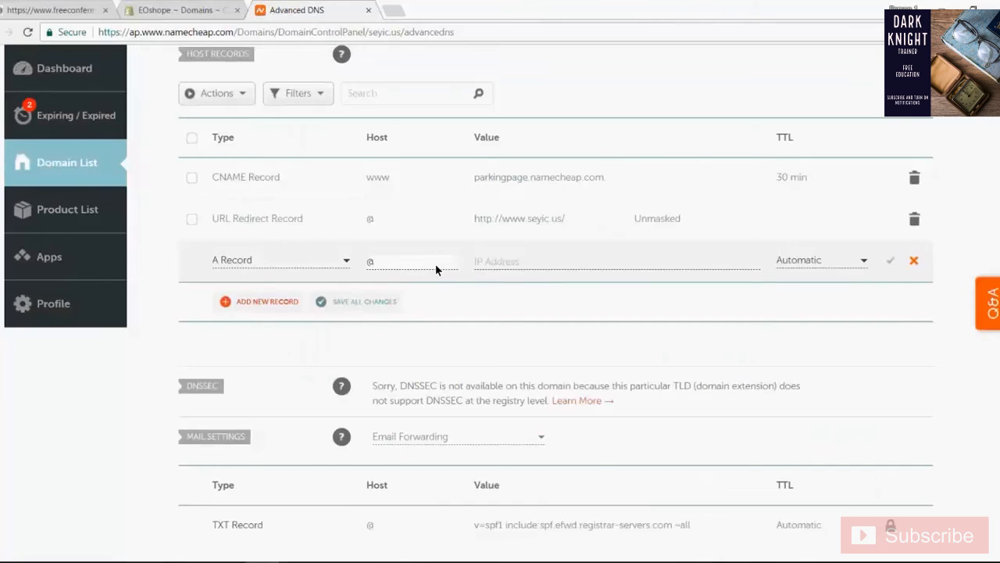
pyautogui.click(518, 261)
pyautogui.write('23.227.38.32')
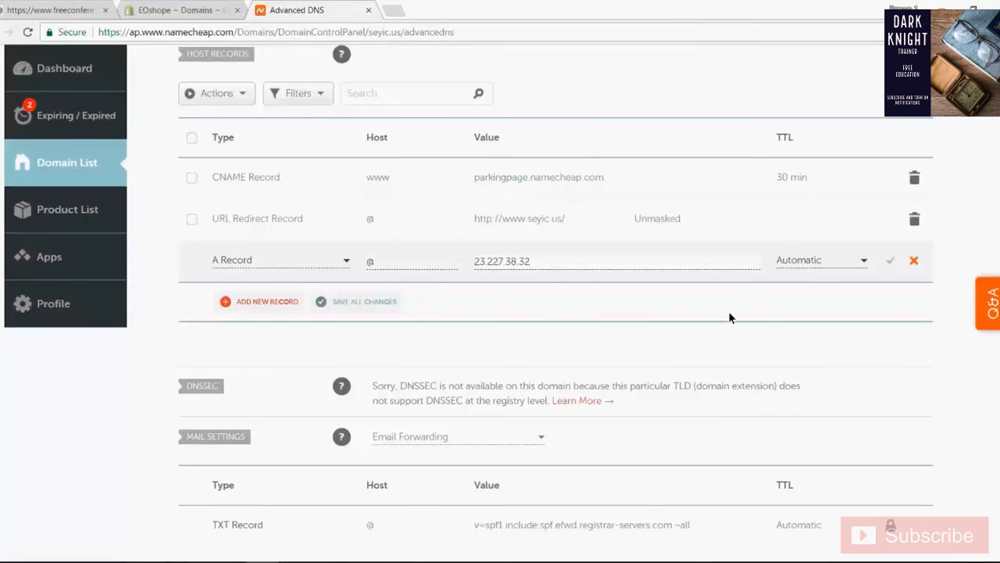
pyautogui.click(212, 6)
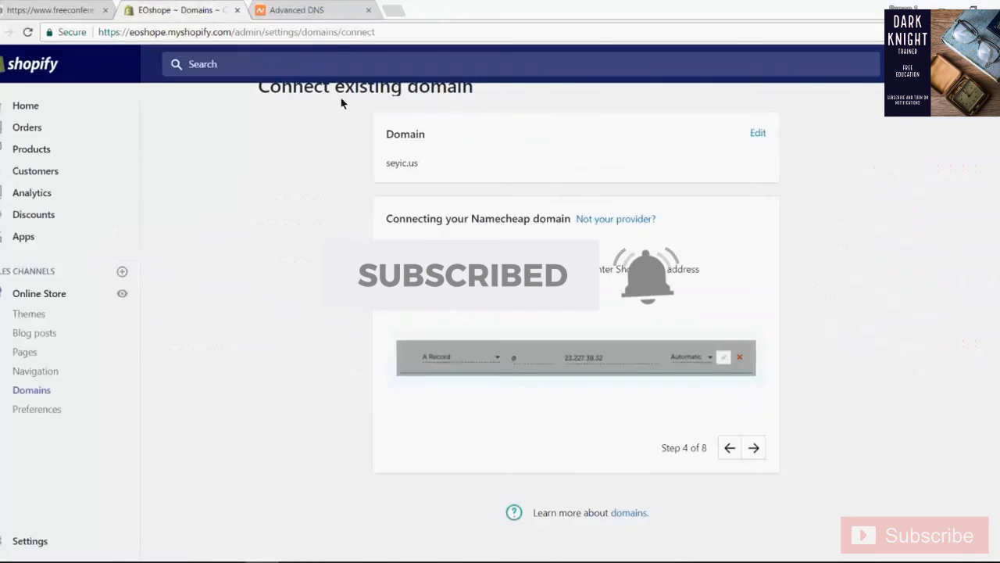
pyautogui.click(328, 9)
pyautogui.click(893, 261)
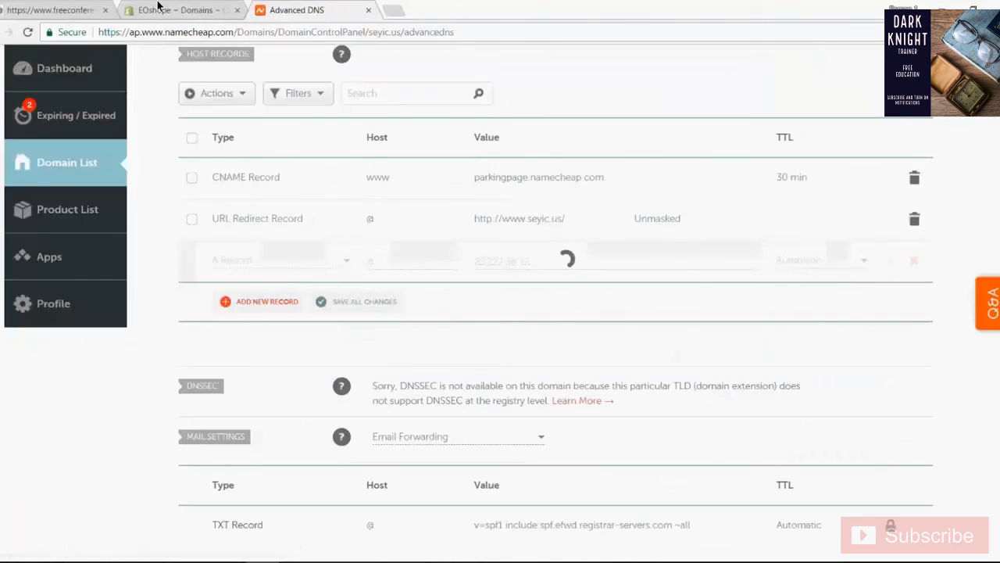
# - Read step 5 of Shopify's instructions and delete the default URL Redirect Record from the Namecheap host records
pyautogui.click(184, 11)
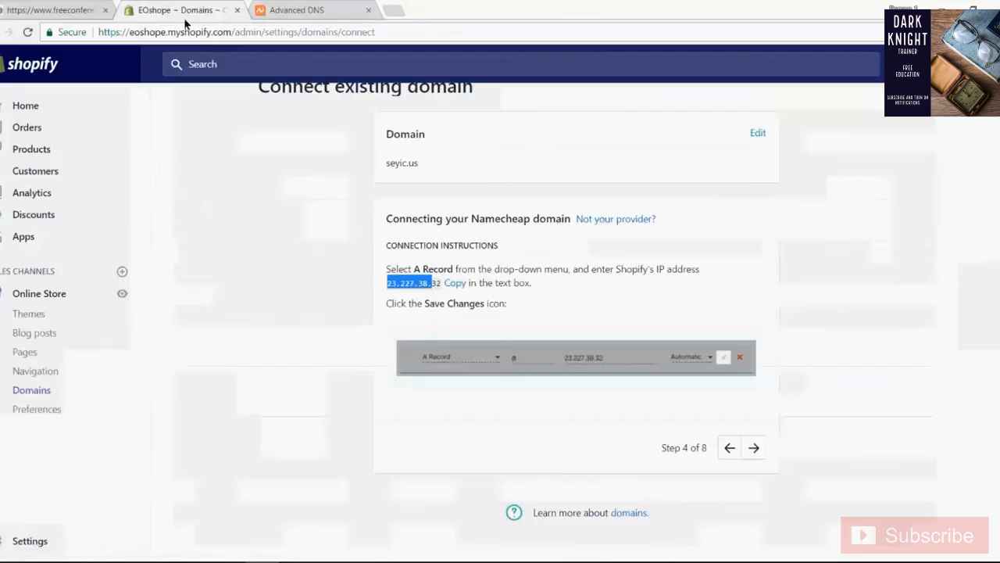
pyautogui.click(755, 448)
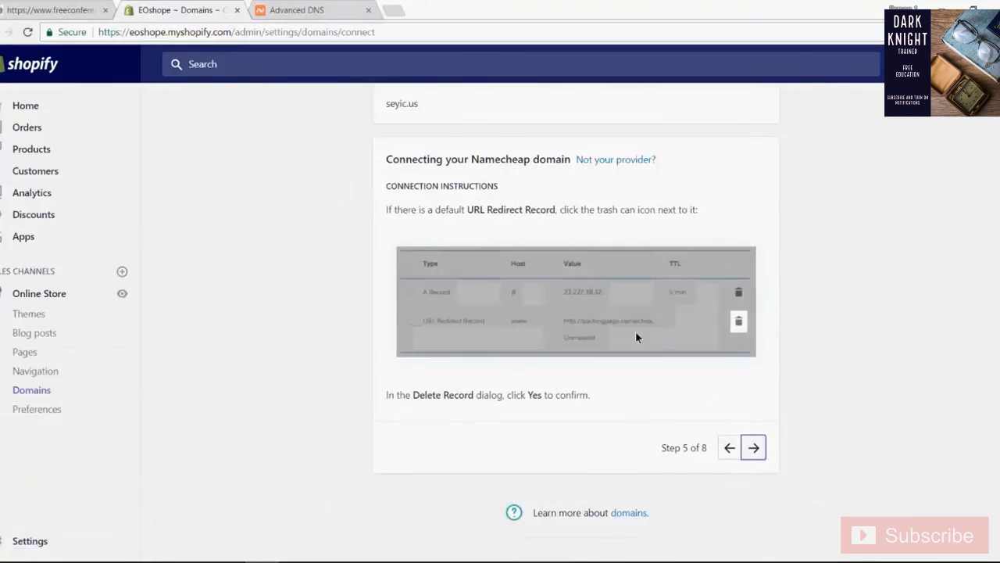
pyautogui.moveTo(473, 209); pyautogui.dragTo(612, 211)
pyautogui.click(467, 223)
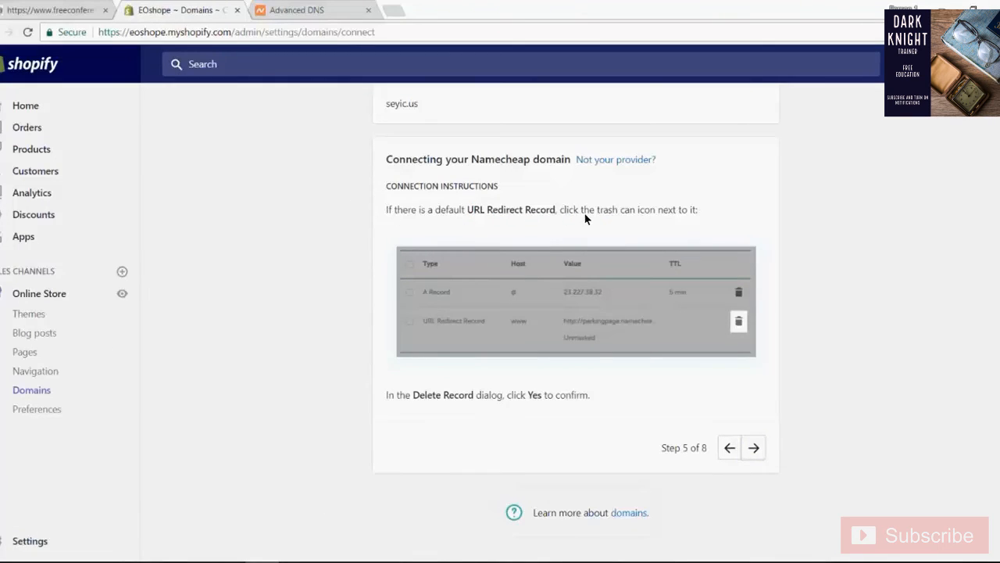
pyautogui.click(297, 8)
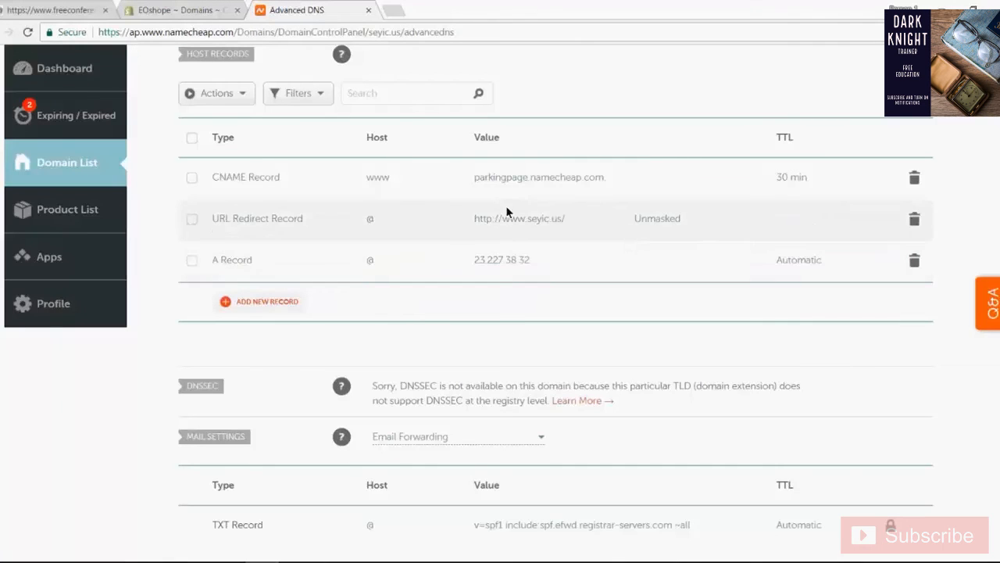
pyautogui.click(182, 10)
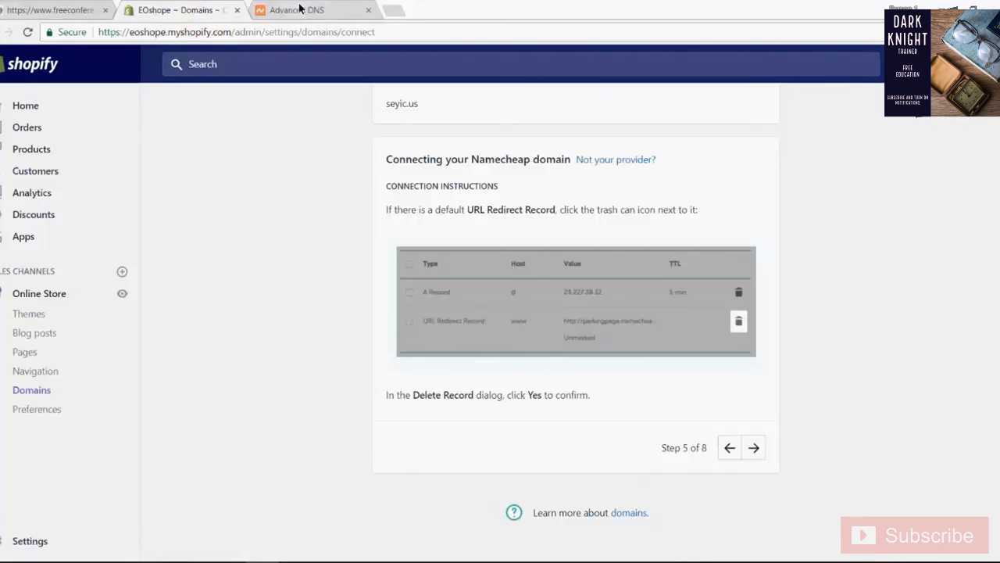
pyautogui.click(322, 8)
pyautogui.click(915, 221)
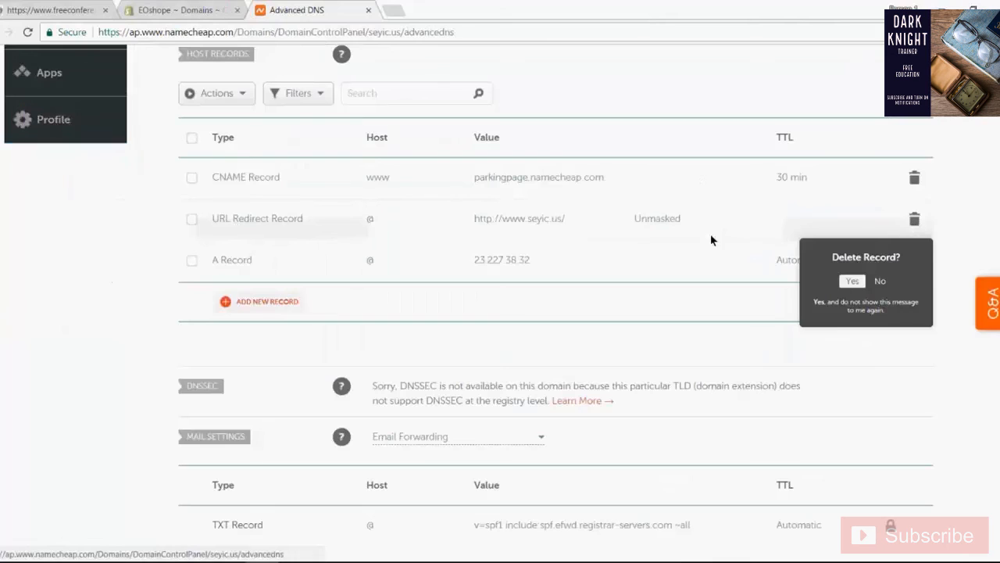
pyautogui.click(849, 289)
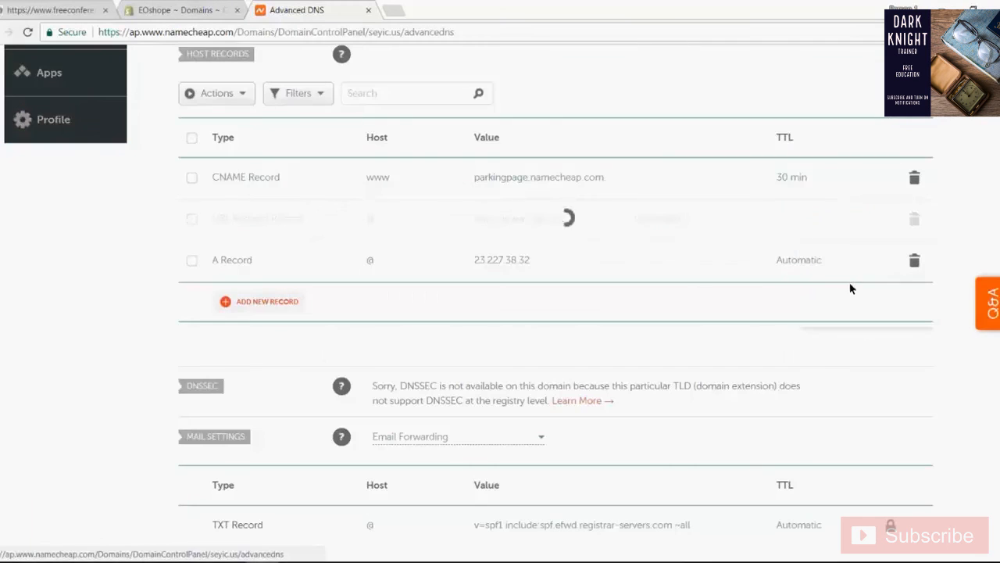
# - Return to Shopify, go through instruction steps 6 and 7, and copy the CNAME target shops.myshopify.com
pyautogui.click(182, 11)
pyautogui.click(753, 384)
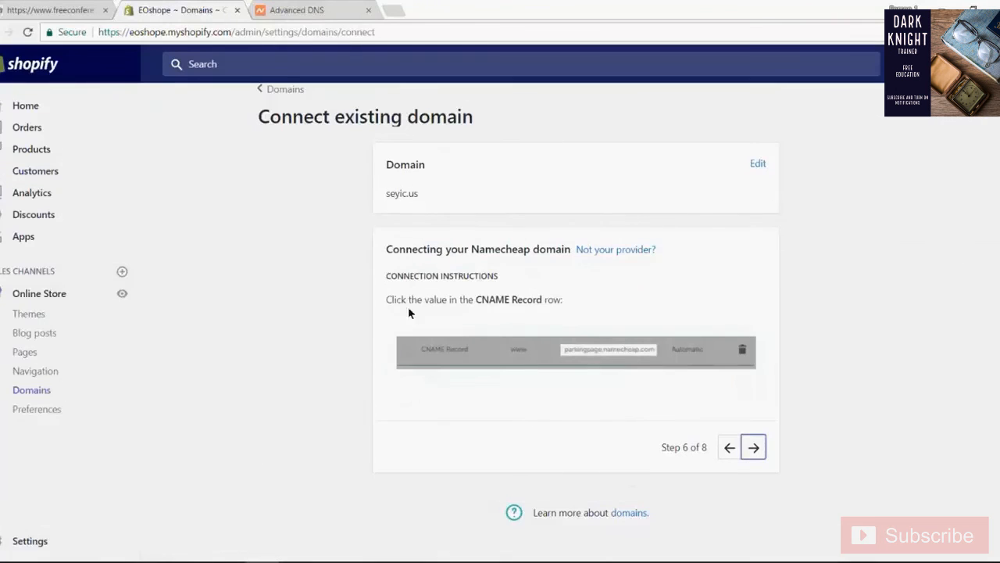
pyautogui.click(754, 447)
pyautogui.click(507, 291)
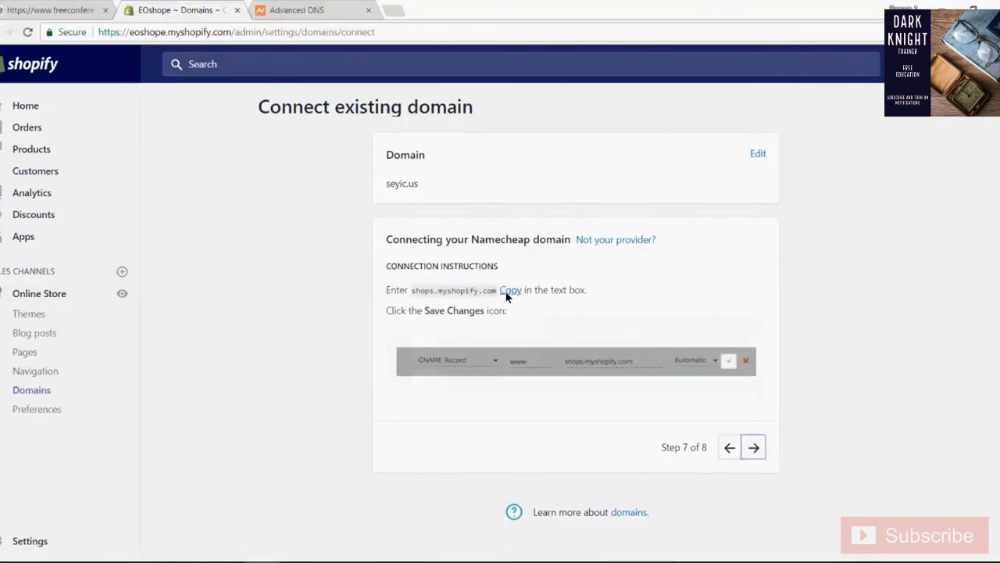
# - In Namecheap, replace the www CNAME record's value with shops.myshopify.com
pyautogui.click(328, 8)
pyautogui.click(587, 179)
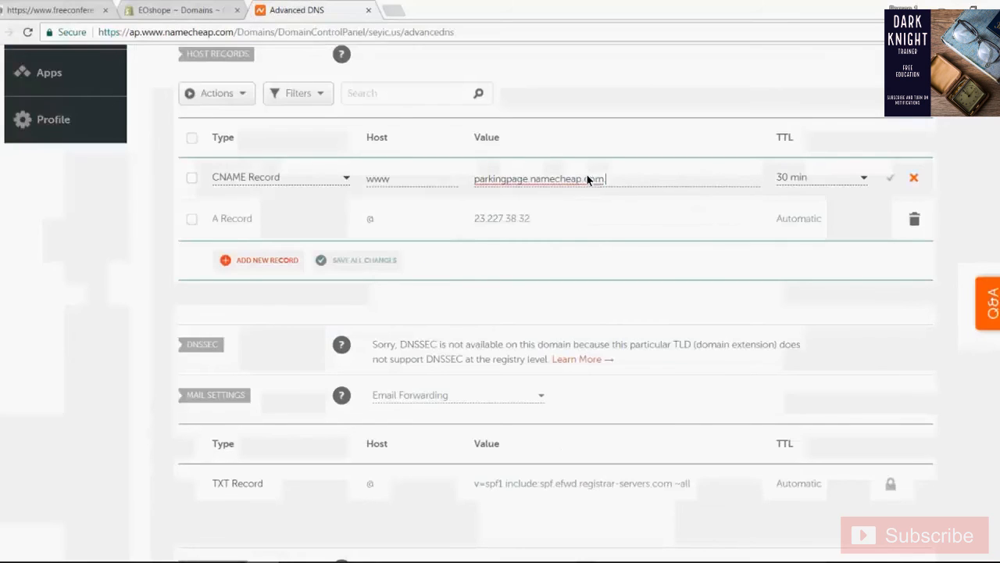
pyautogui.moveTo(623, 176); pyautogui.dragTo(411, 167)
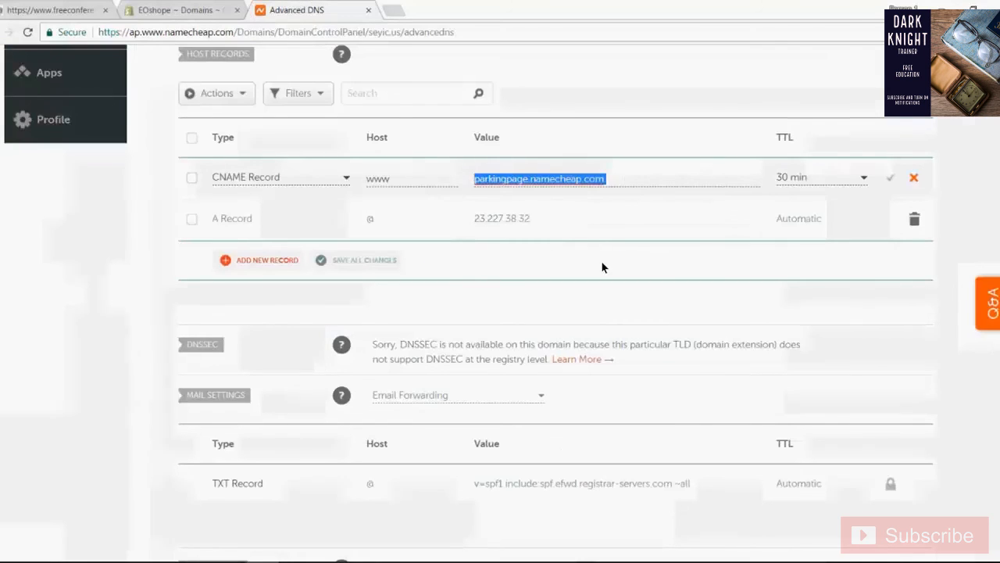
pyautogui.write('shops.myshopify.com')
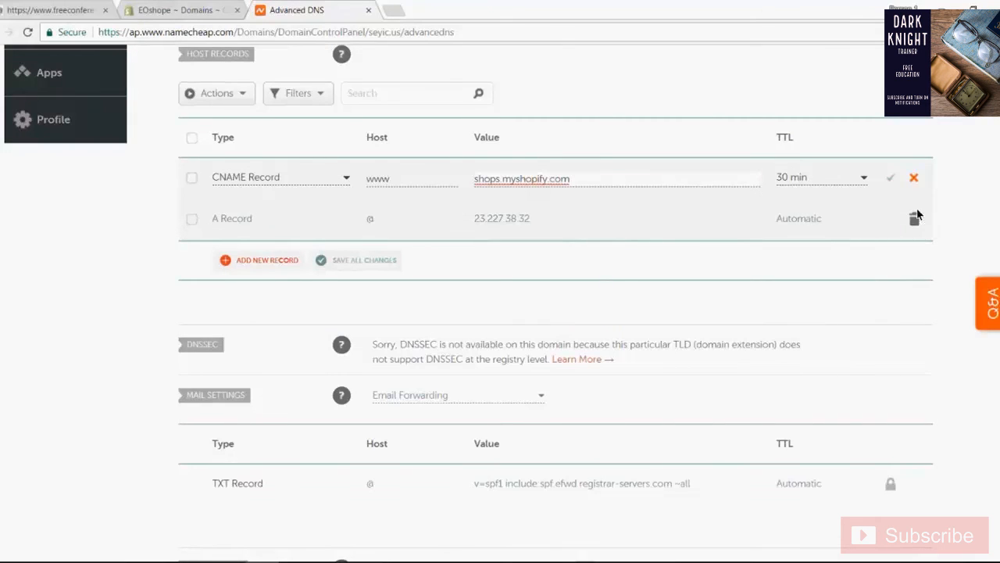
# - Compare the CNAME record with Shopify's step 7 example, set its TTL to Automatic in Namecheap, and save it
pyautogui.click(180, 9)
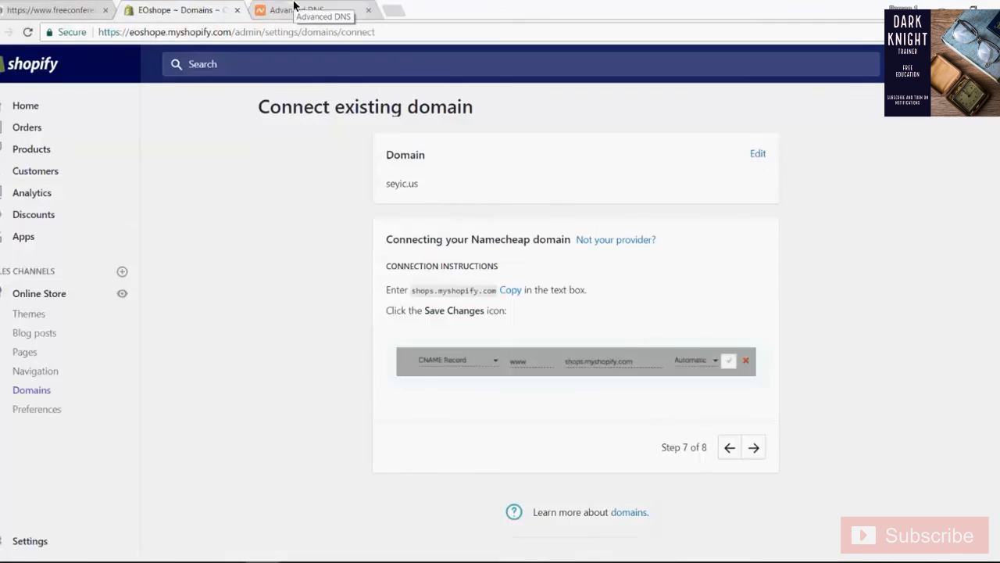
pyautogui.click(295, 8)
pyautogui.click(840, 181)
pyautogui.click(826, 194)
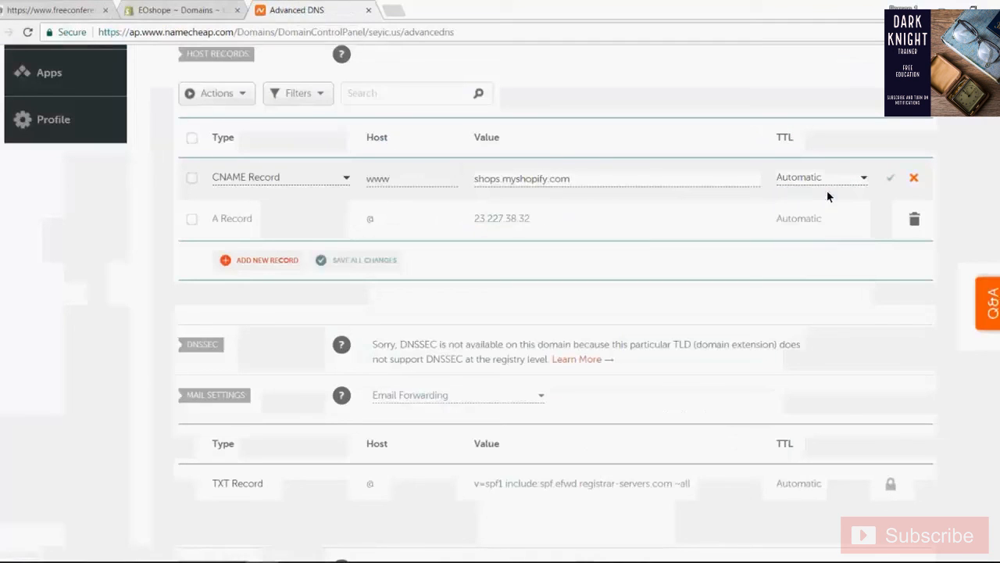
pyautogui.click(891, 178)
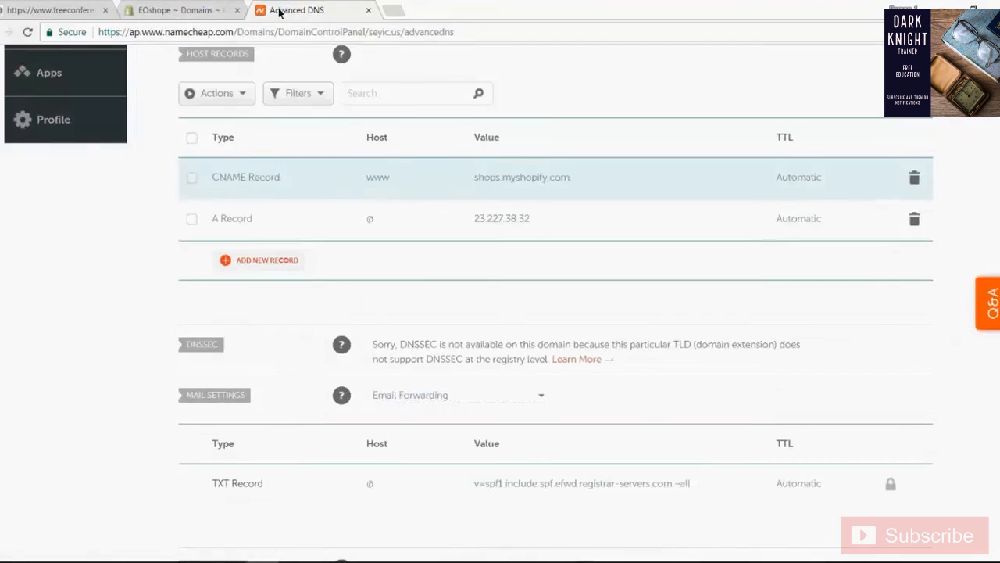
# - Proceed to Shopify's final instruction step, recheck the Namecheap host records, and start verifying the domain connection
pyautogui.click(202, 6)
pyautogui.click(753, 447)
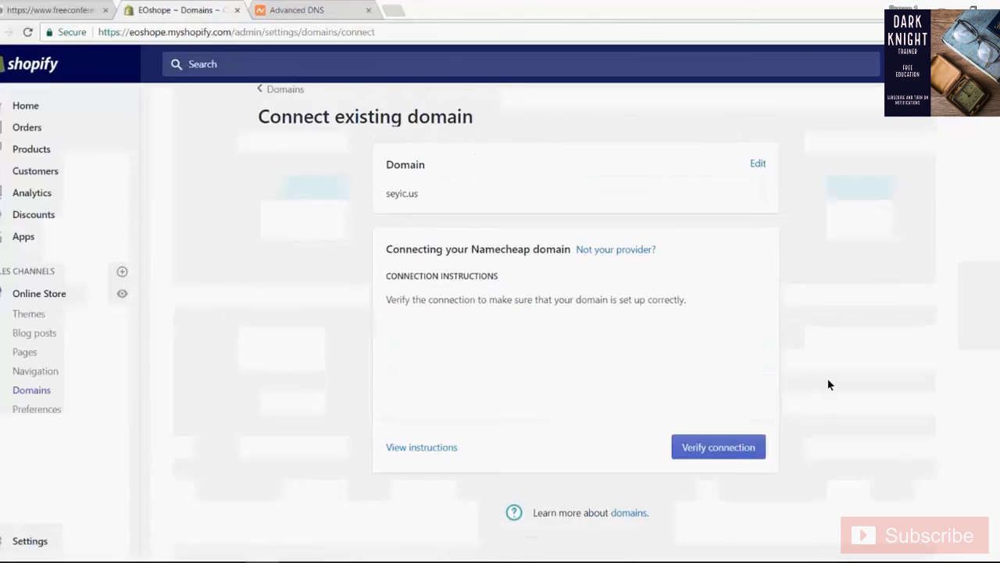
pyautogui.click(291, 7)
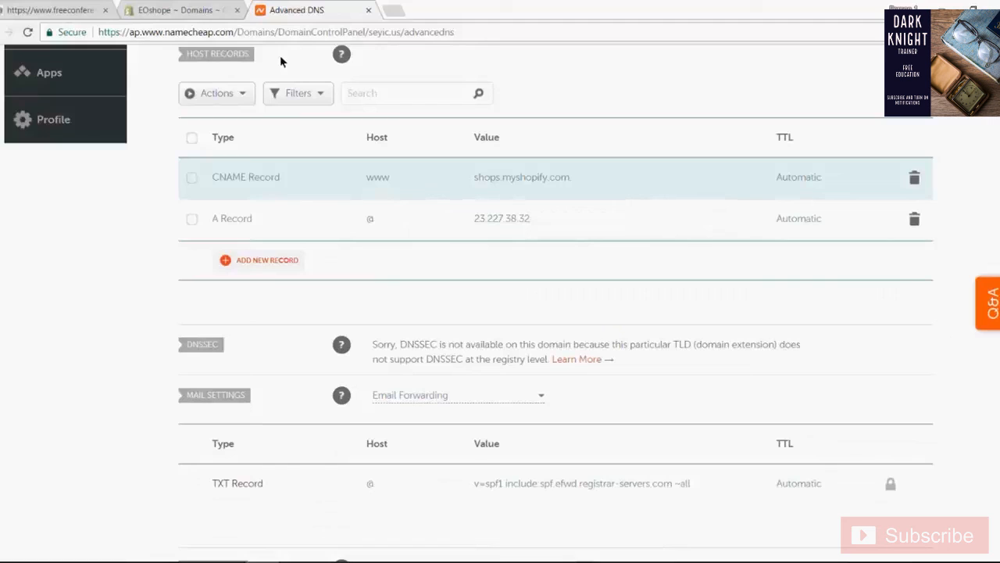
pyautogui.click(196, 11)
pyautogui.click(696, 441)
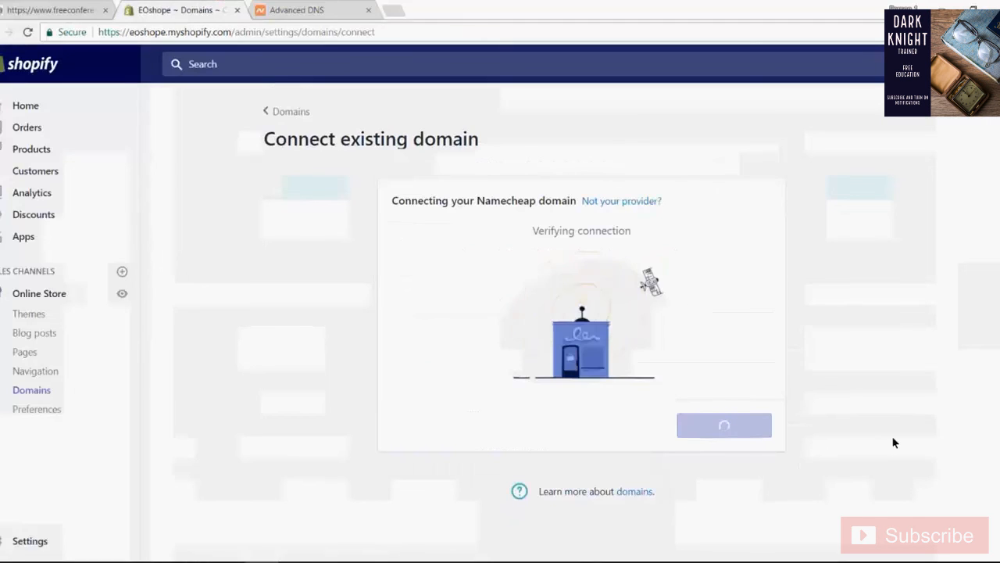